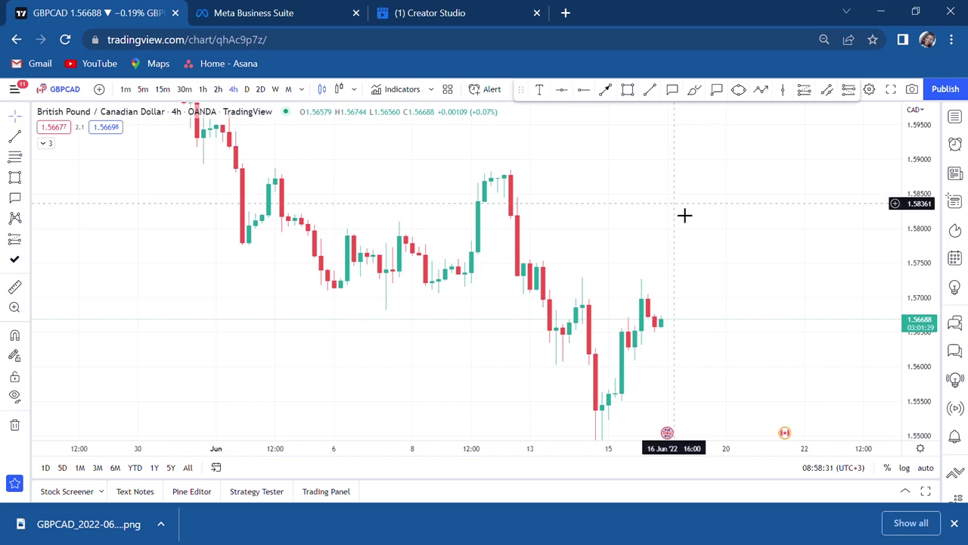
Step: Examine the recent GBPCAD price swings on the 4-hour chart, from the mid-May candles to the latest ones
left_click_drag(797, 277, 738, 277)
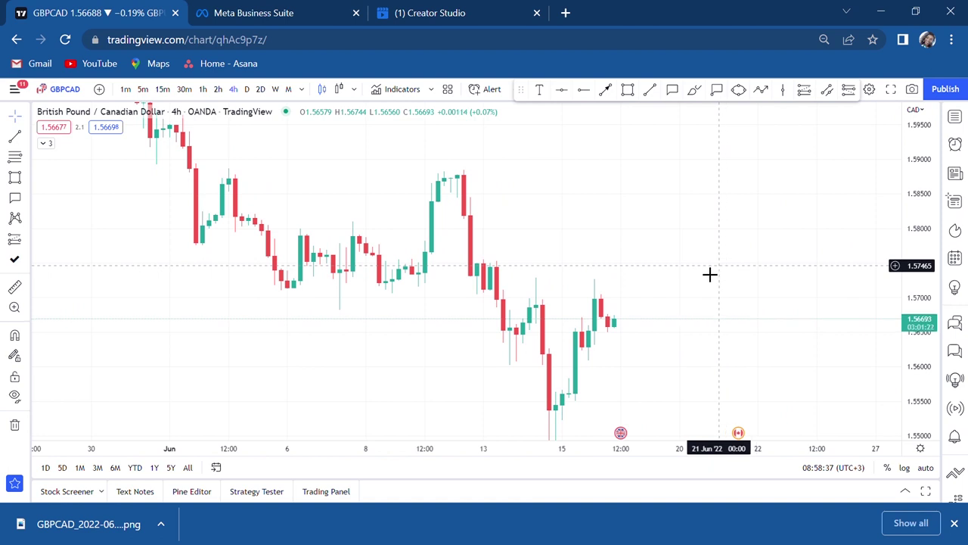
left_click_drag(394, 194, 618, 288)
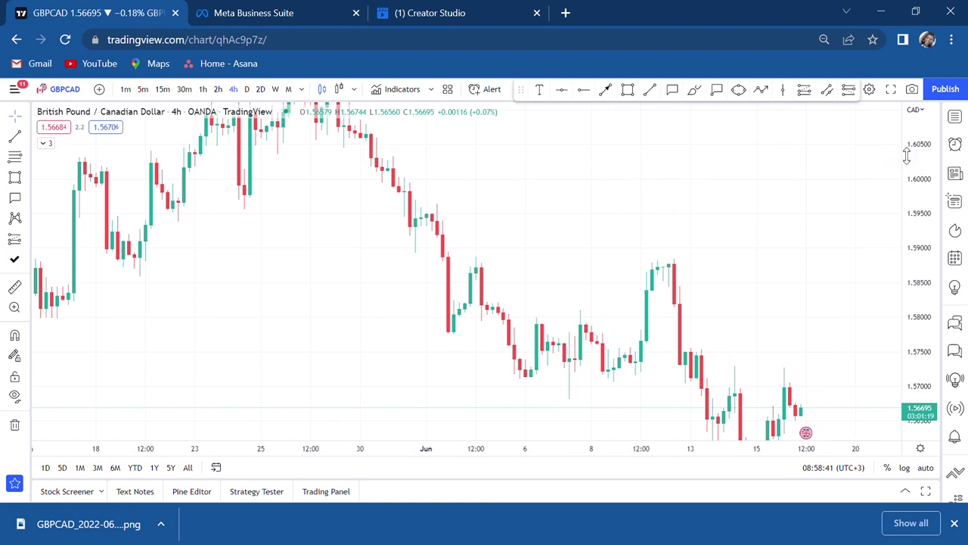
left_click_drag(907, 156, 908, 214)
left_click_drag(822, 238, 661, 238)
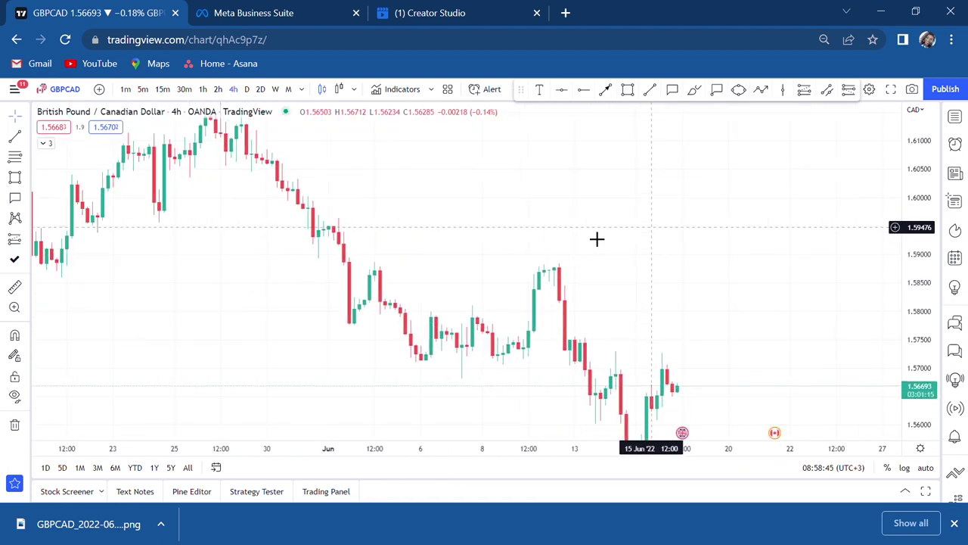
left_click_drag(459, 237, 435, 186)
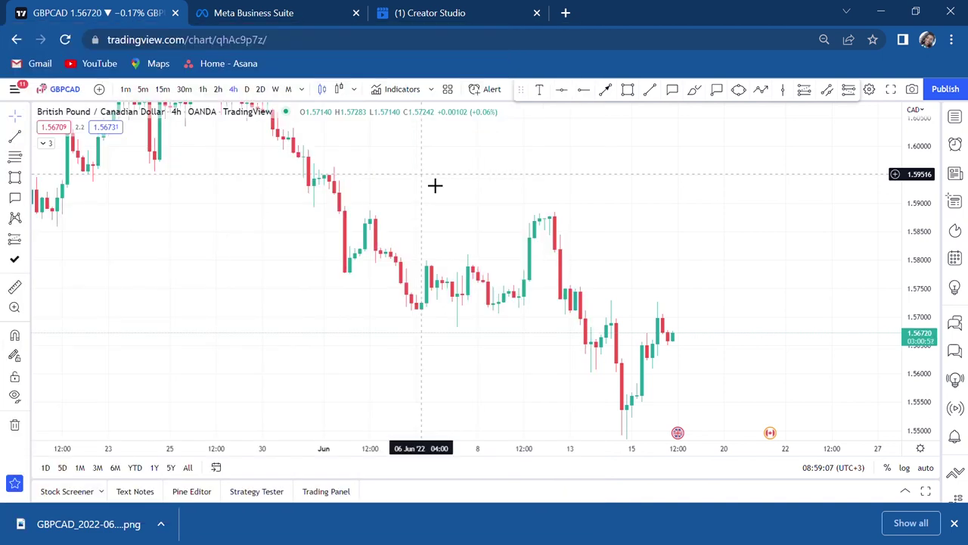
mouse_move(398, 207)
left_mouse_down()
mouse_move(466, 199)
mouse_move(426, 214)
mouse_move(400, 204)
left_mouse_up()
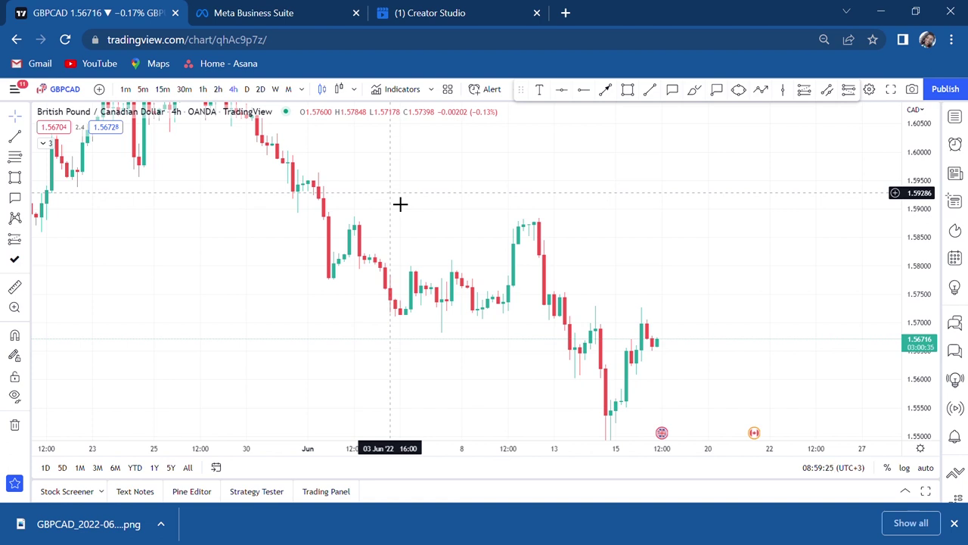
mouse_move(404, 203)
left_mouse_down()
mouse_move(461, 225)
mouse_move(403, 220)
left_mouse_up()
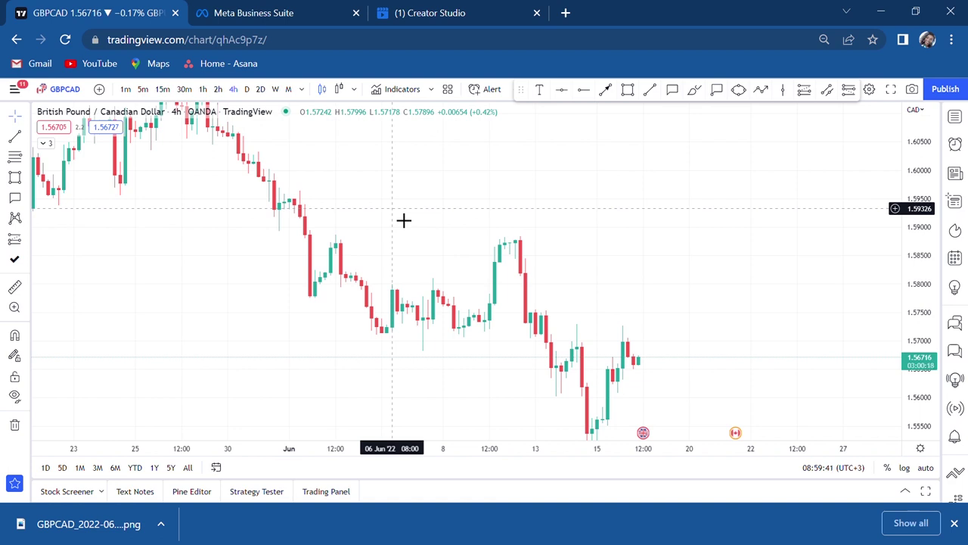
scroll(413, 212, "left", 1)
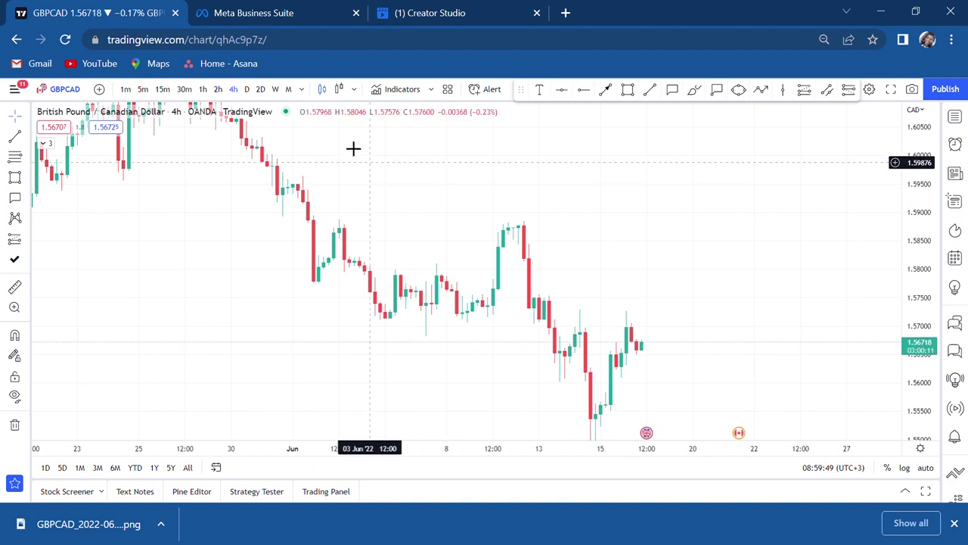
Step: Switch the GBPCAD chart to the daily timeframe and rescale prices to frame the decline from March to mid-June 2022
left_click(249, 90)
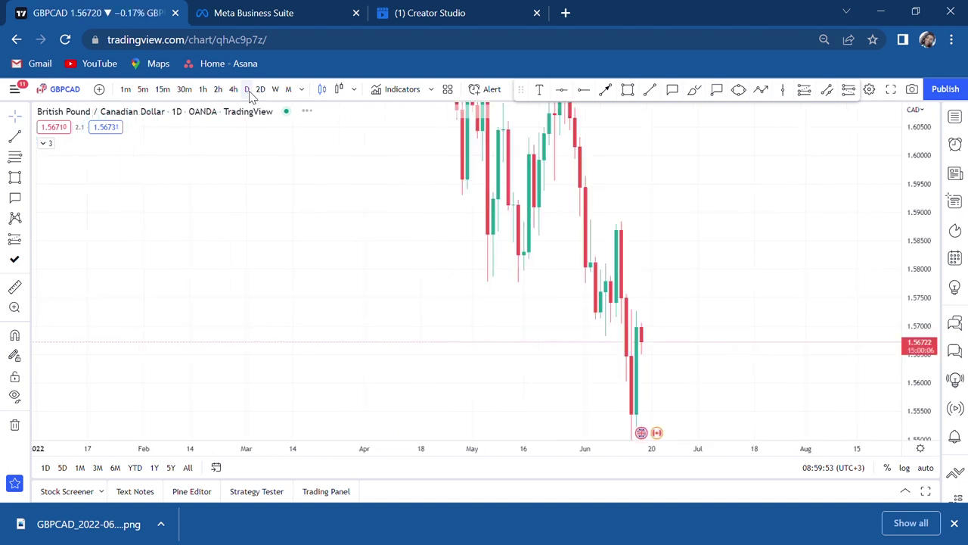
left_click_drag(921, 215, 893, 420)
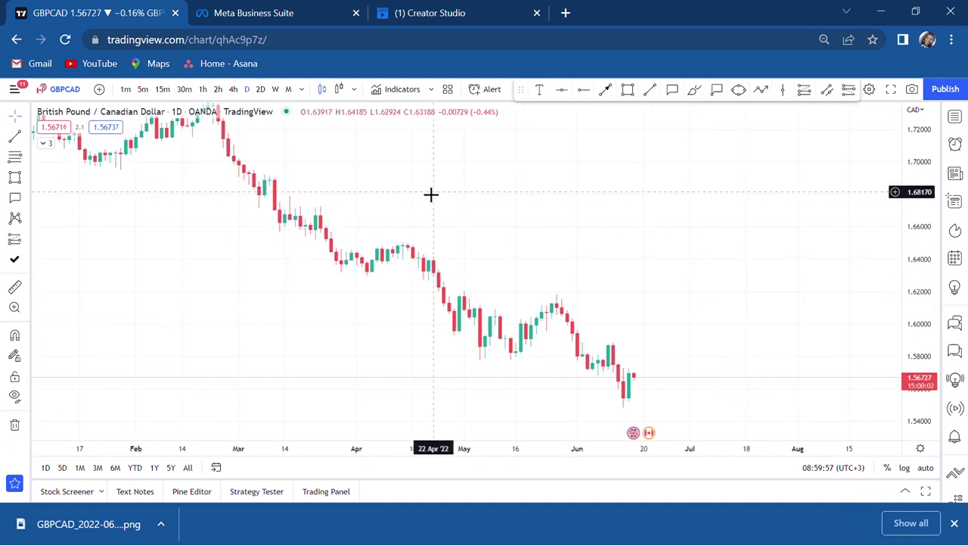
left_click_drag(515, 234, 659, 299)
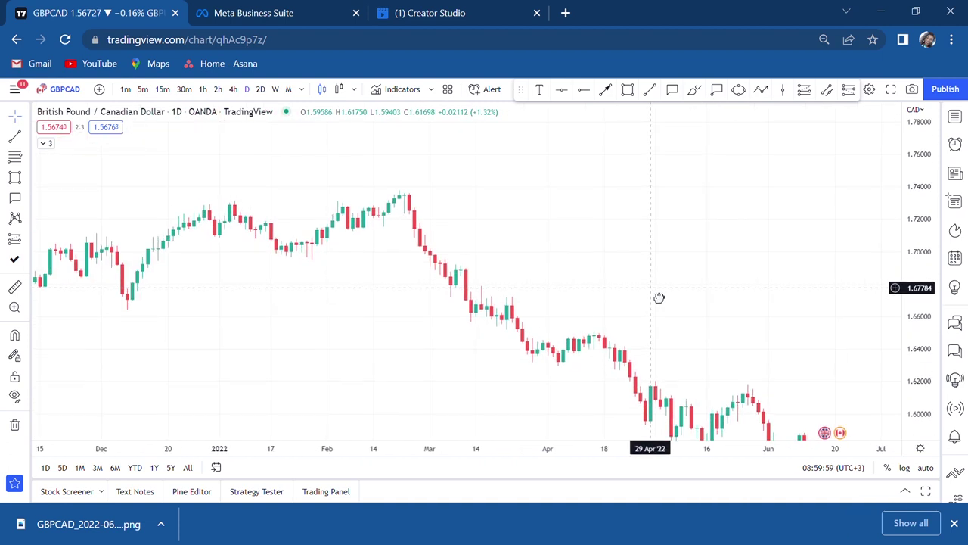
left_click_drag(659, 298, 517, 219)
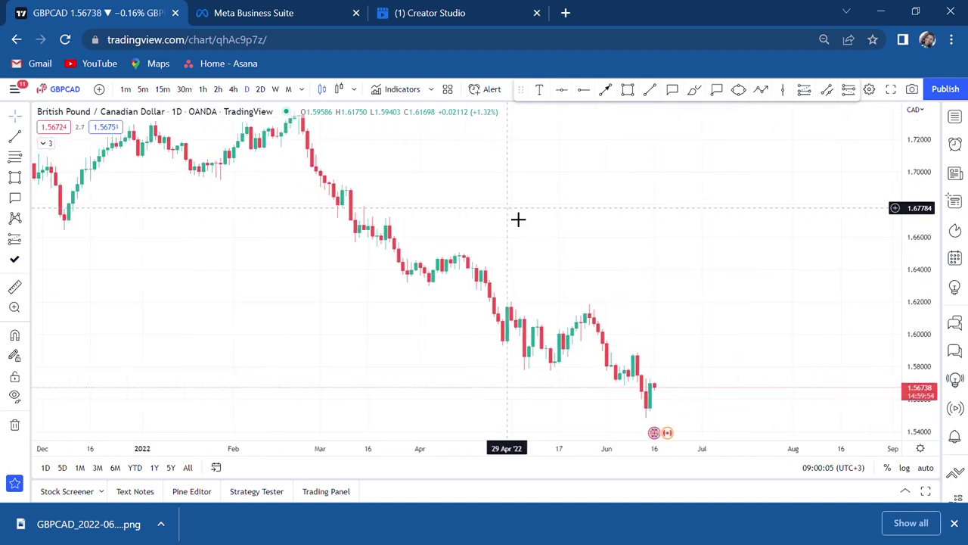
left_click_drag(916, 342, 914, 240)
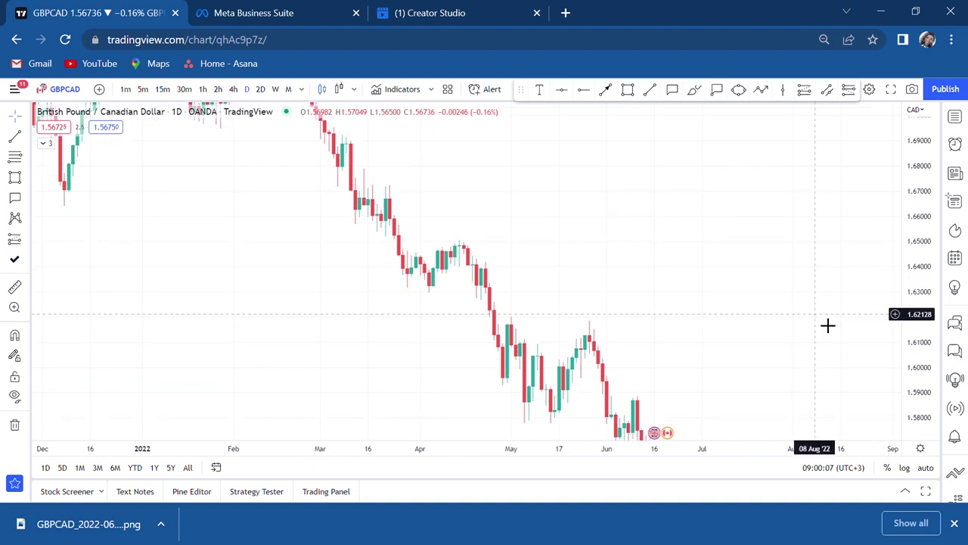
left_click_drag(828, 325, 761, 208)
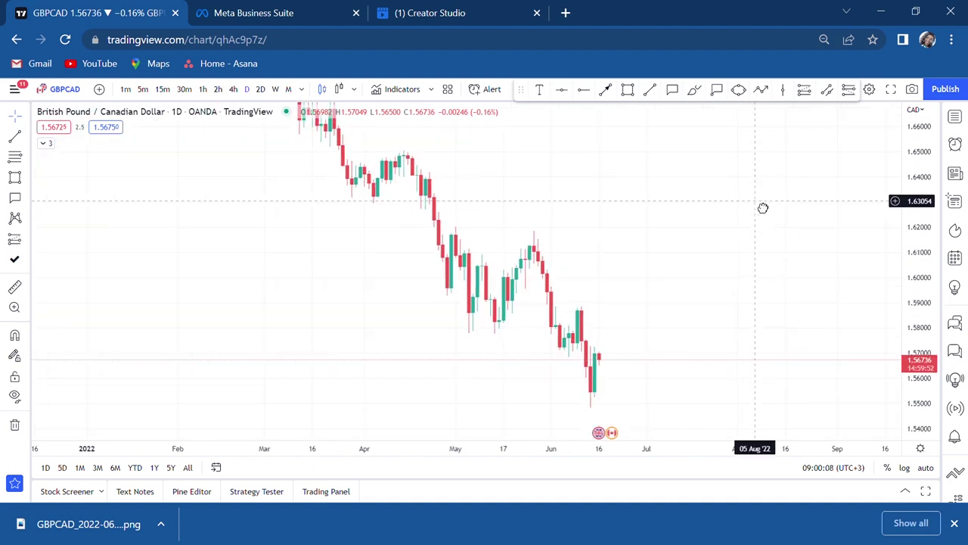
Step: Draw a rectangle over the price zone from about 1.61925 down to 1.56844, spanning 16 Mar '22 to 16 Aug '22
left_click(628, 91)
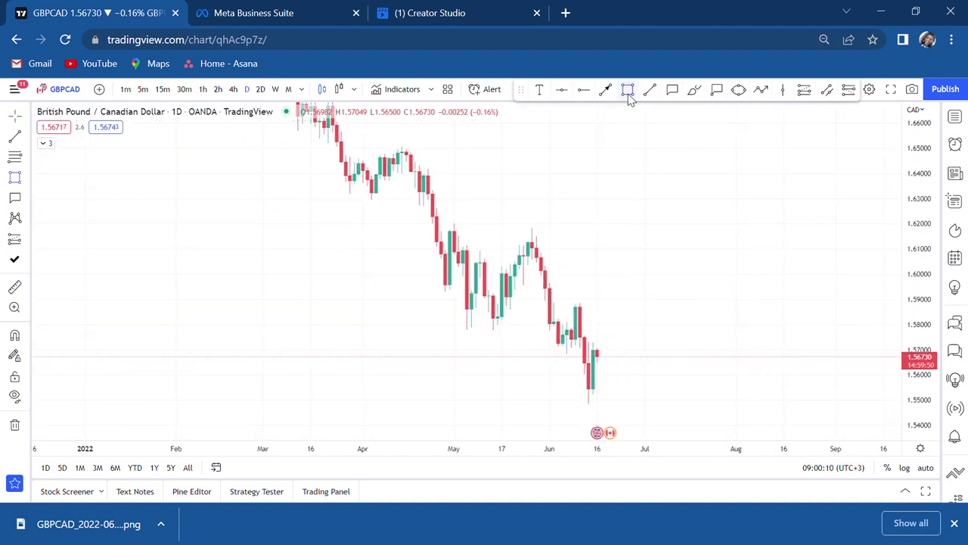
left_click(322, 237)
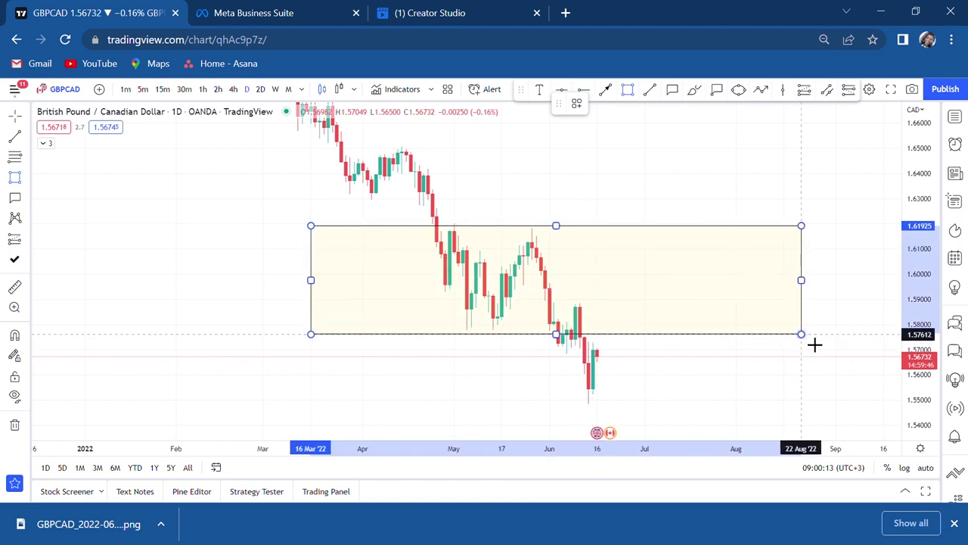
left_click(792, 363)
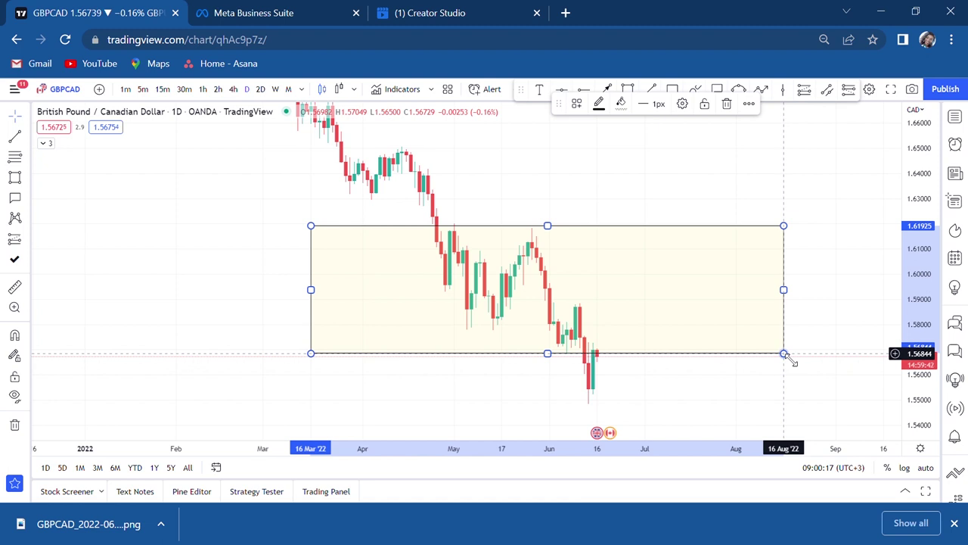
scroll(792, 362, "up", 5)
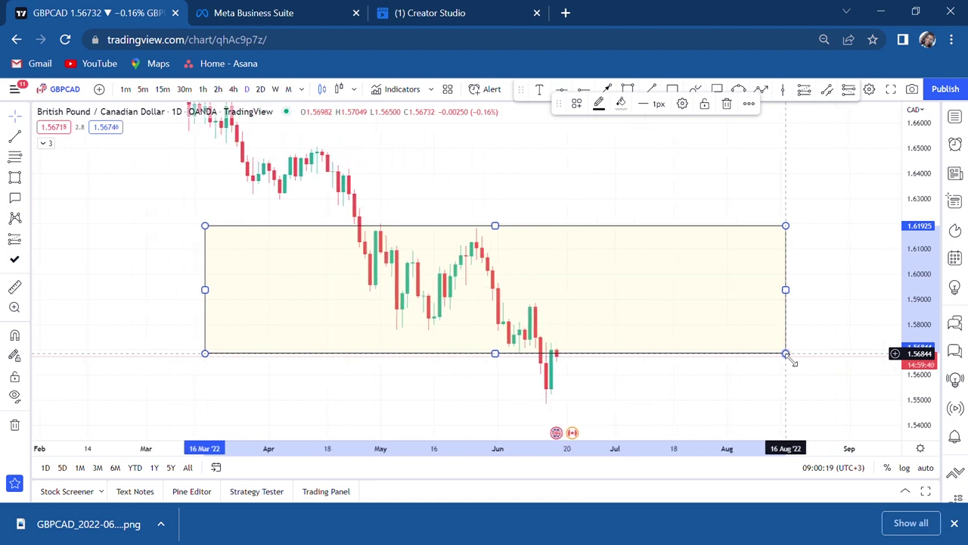
scroll(792, 362, "down", 2)
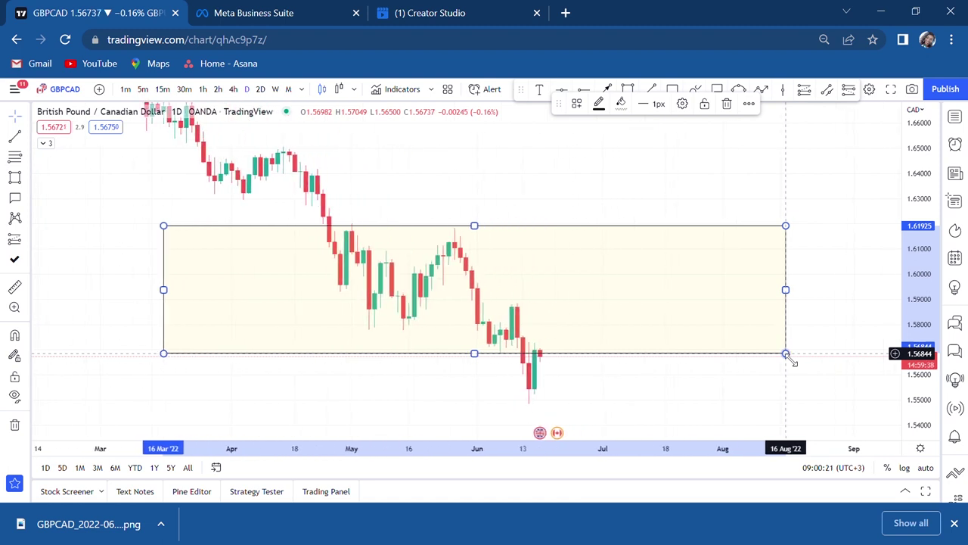
left_click(677, 401)
Step: Resize the rectangle from its lower corner, ending it at 10 Aug '22 with the lower edge at 1.56844
left_click_drag(678, 401, 702, 350)
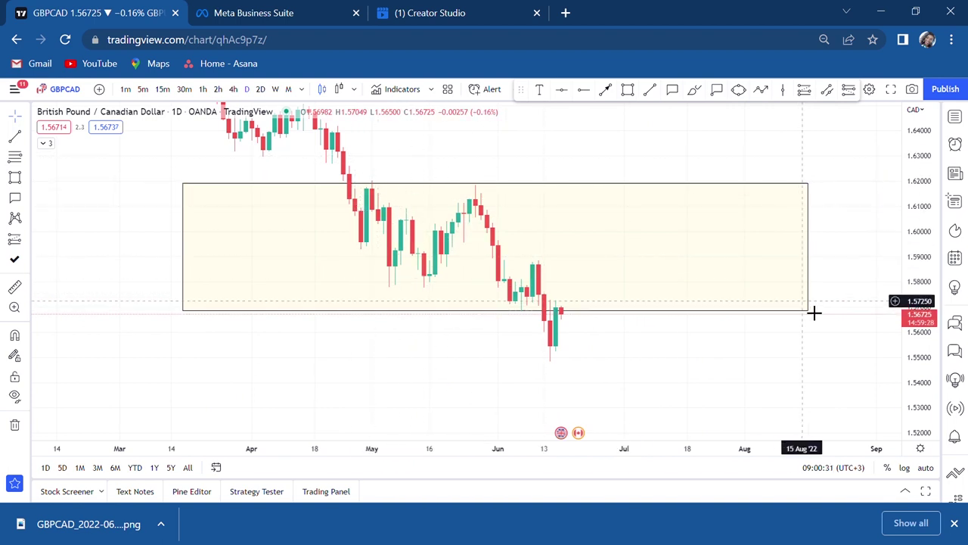
left_click_drag(808, 311, 799, 290)
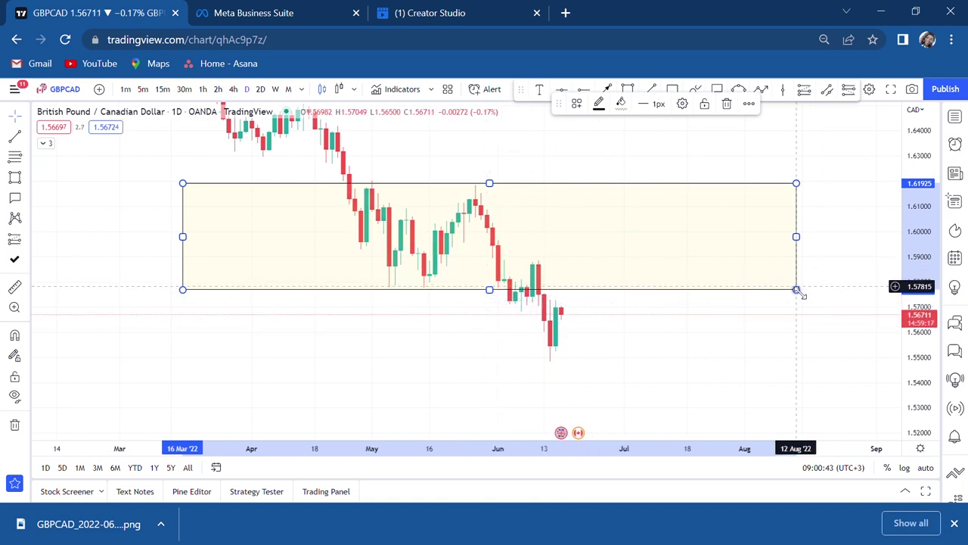
mouse_move(799, 292)
left_mouse_down()
mouse_move(807, 318)
mouse_move(778, 278)
mouse_move(795, 301)
left_mouse_up()
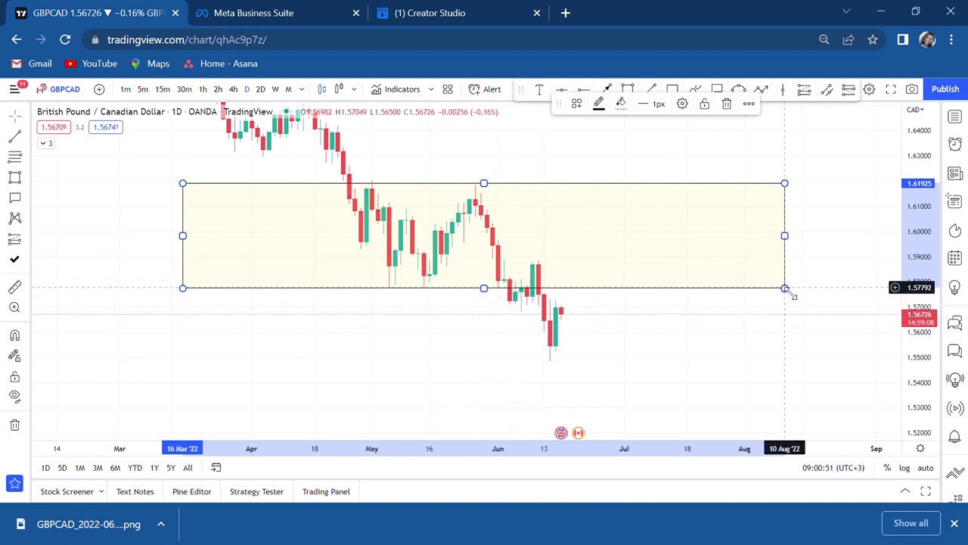
mouse_move(790, 298)
left_mouse_down()
mouse_move(791, 325)
mouse_move(792, 317)
left_mouse_up()
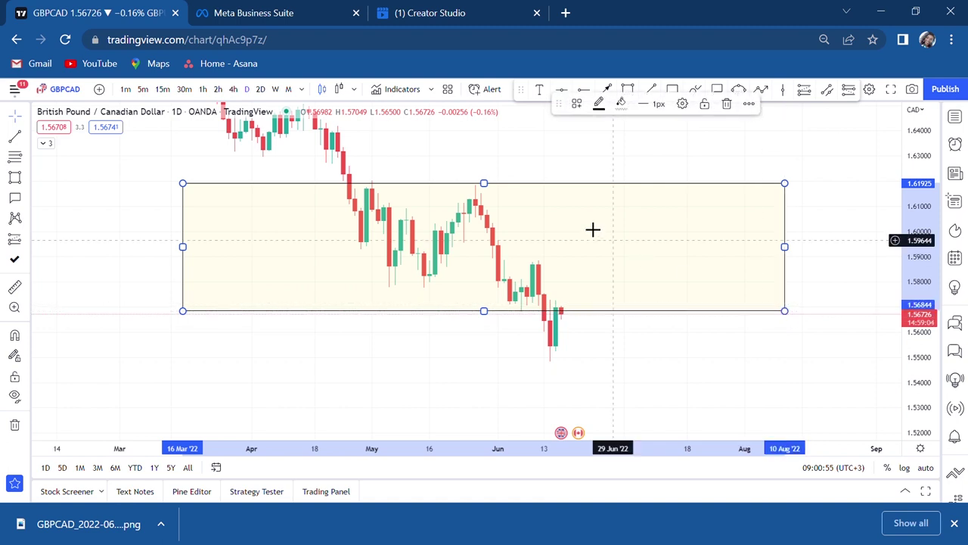
Step: Show the hidden EMA 50, EMA 20 and EMA 200 indicators on the daily chart and compare them with price
left_click_drag(545, 186, 588, 250)
left_click(583, 246)
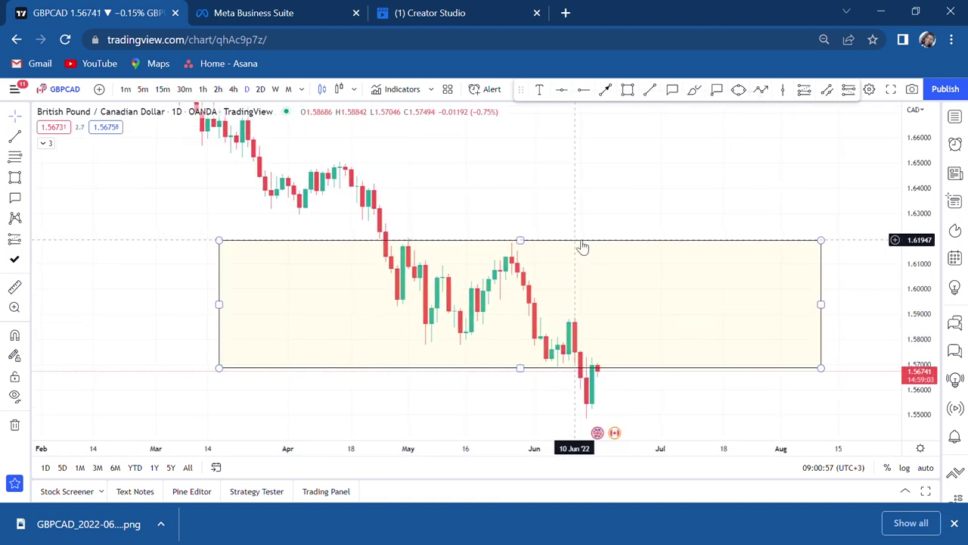
left_click(45, 143)
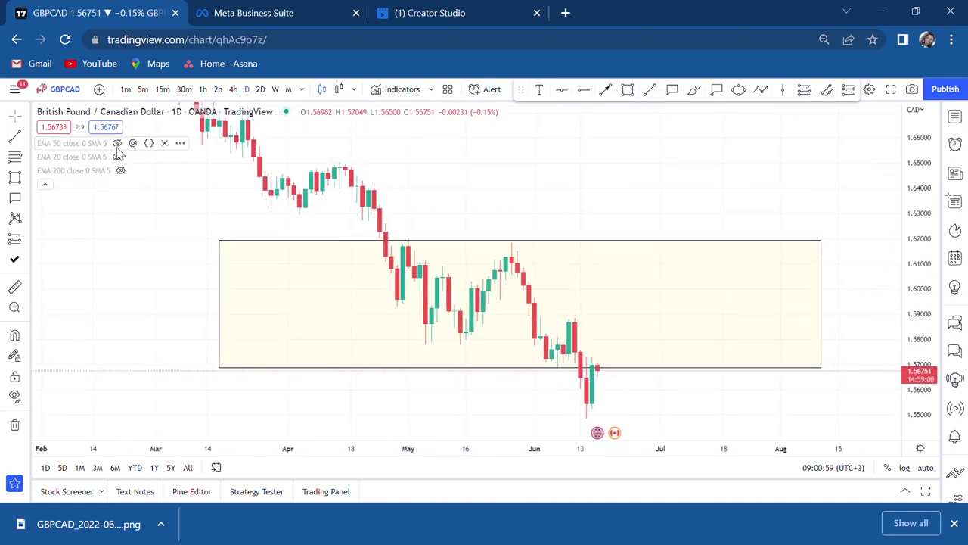
left_click(117, 143)
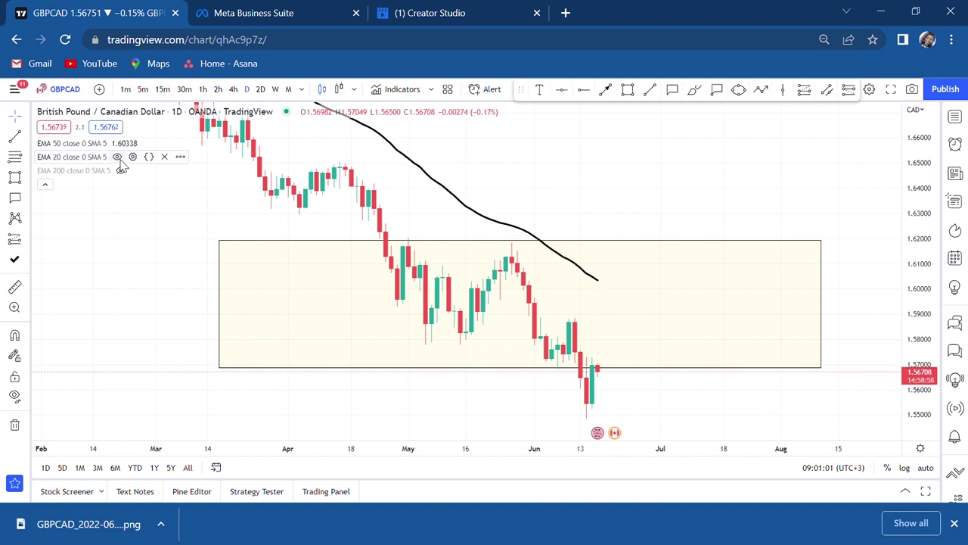
left_click(117, 170)
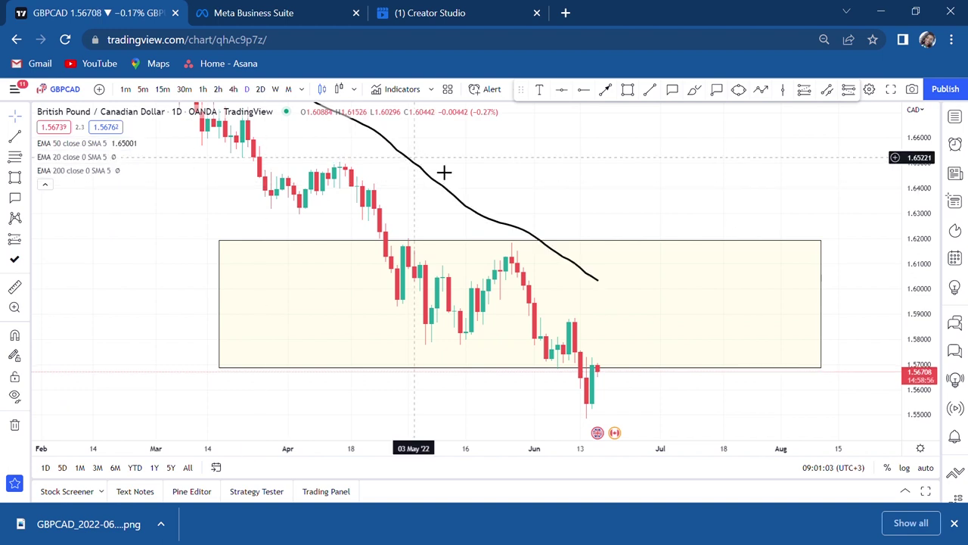
mouse_move(537, 197)
left_mouse_down()
mouse_move(525, 266)
mouse_move(477, 270)
left_mouse_up()
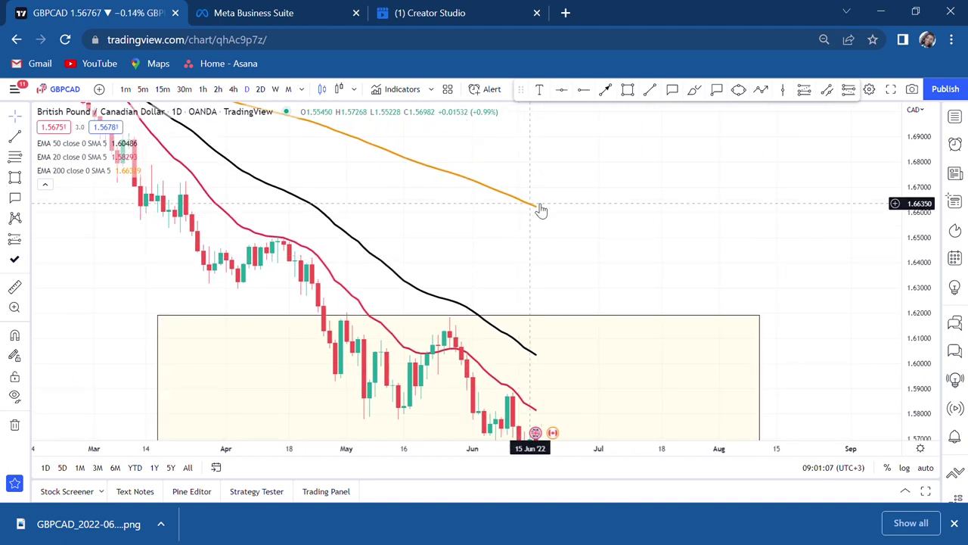
left_click_drag(533, 221, 537, 157)
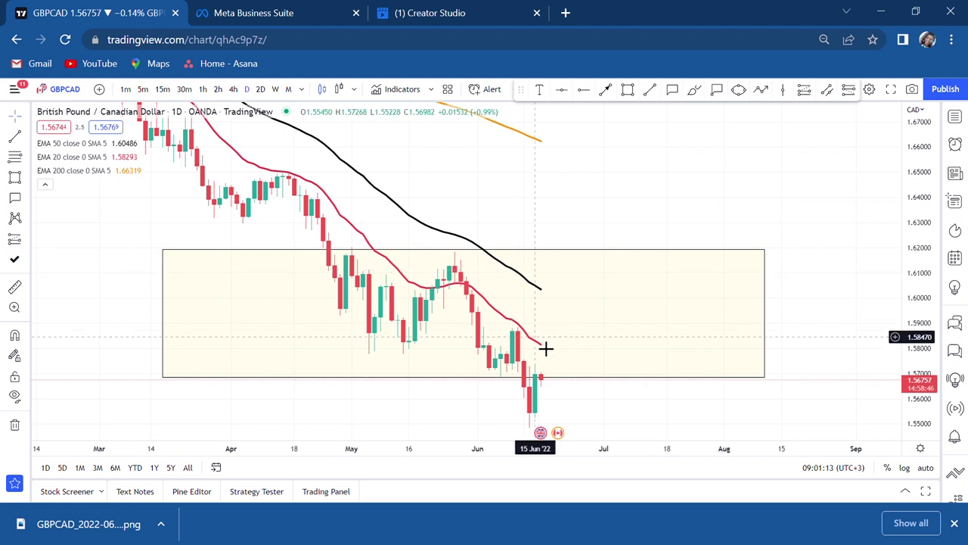
left_click(498, 251)
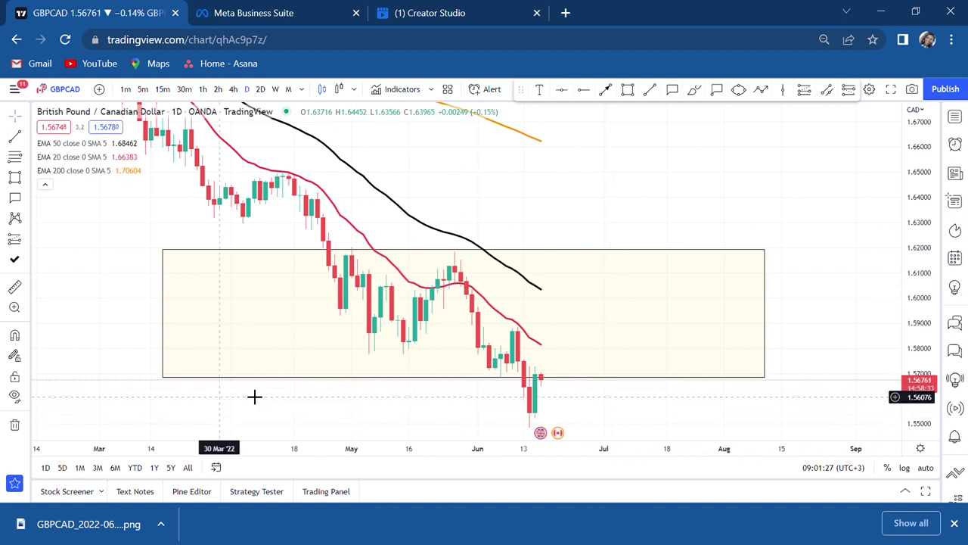
Step: Add the text label "support" below the lower edge of the rectangle, near the May candles
left_click_drag(446, 394, 451, 379)
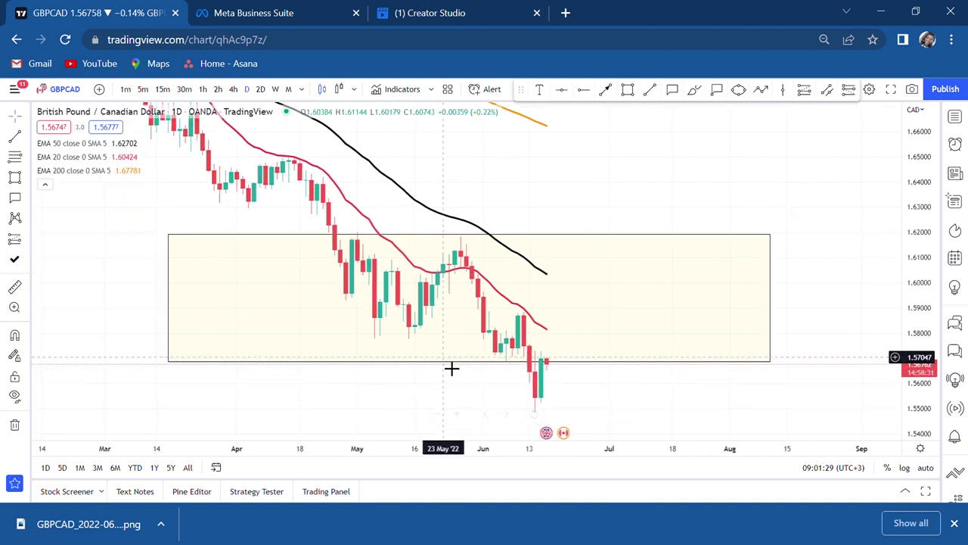
left_click(540, 89)
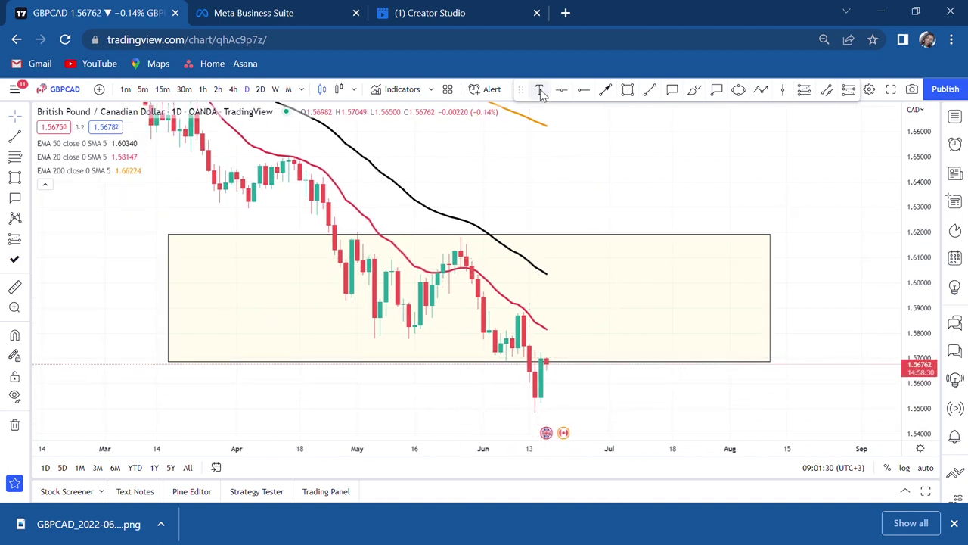
left_click(383, 384)
type("support")
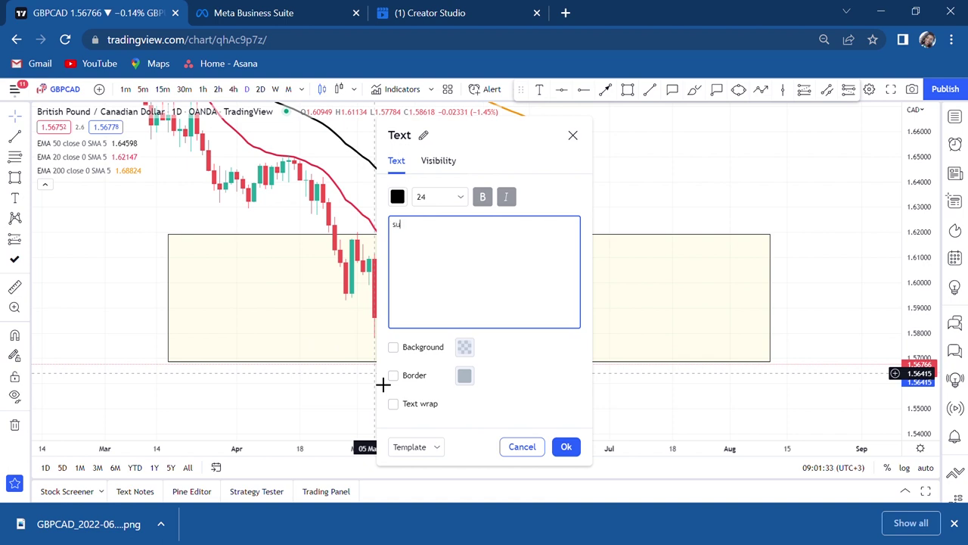
left_click(318, 390)
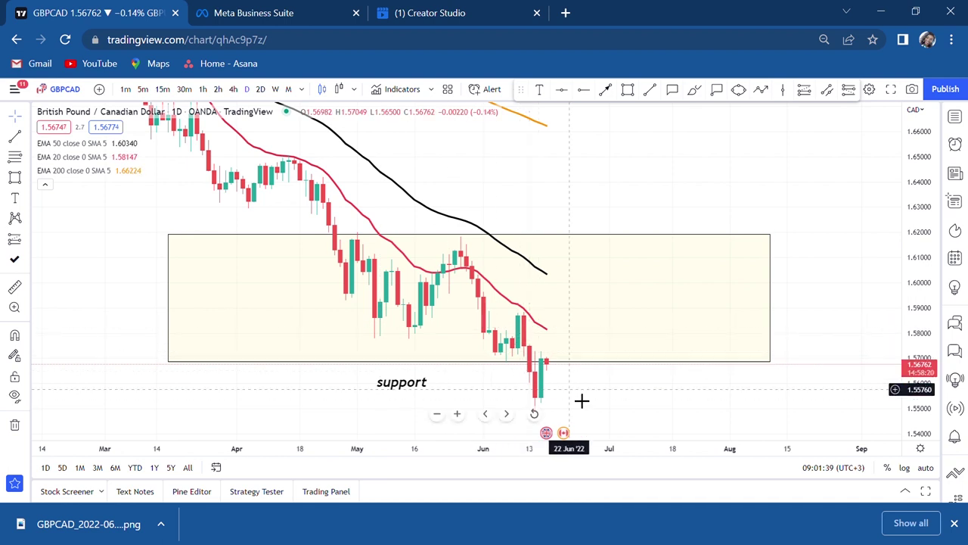
Step: Move the "support" label closer to the rectangle's lower edge, around 12 May '22
left_click_drag(581, 400, 575, 366)
left_click_drag(423, 353, 454, 346)
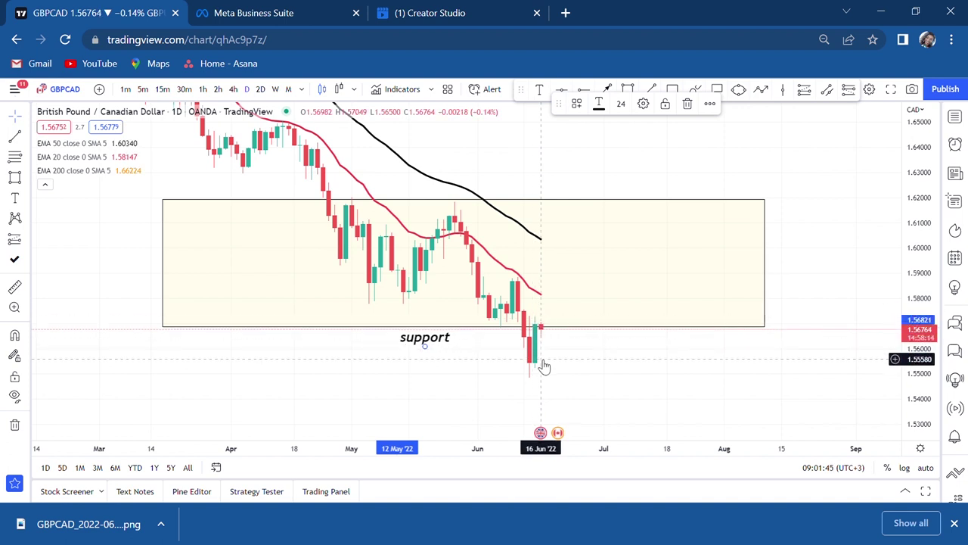
scroll(552, 329, "up", 3)
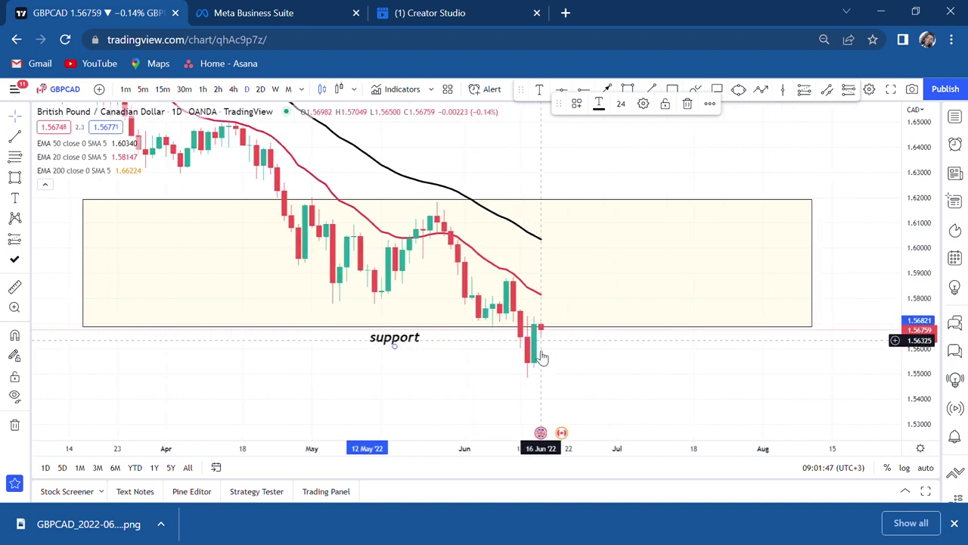
Step: Switch the GBPCAD chart to the 4-hour timeframe and compare the recent candles with EMA 20, EMA 50 and EMA 200
left_click(232, 90)
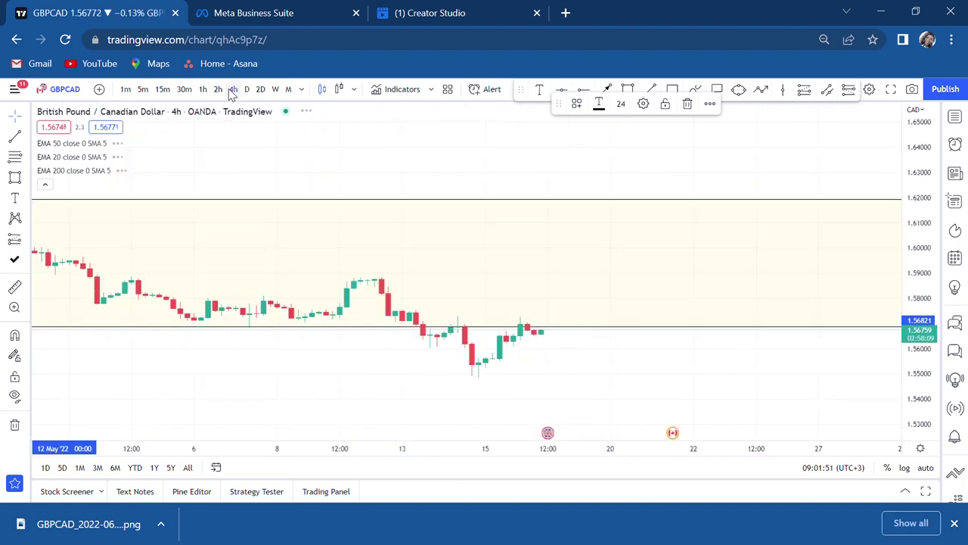
scroll(441, 255, "down", 4)
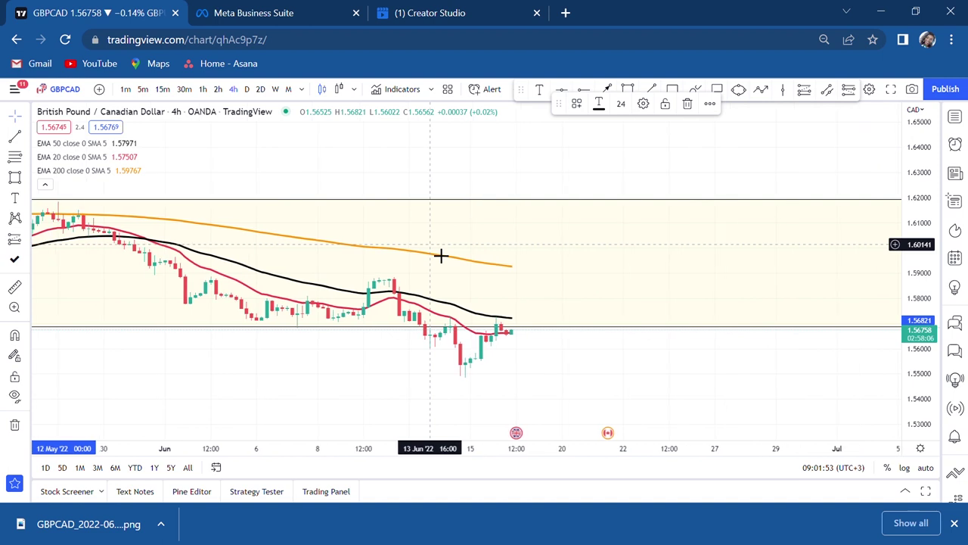
left_click_drag(901, 358, 879, 287)
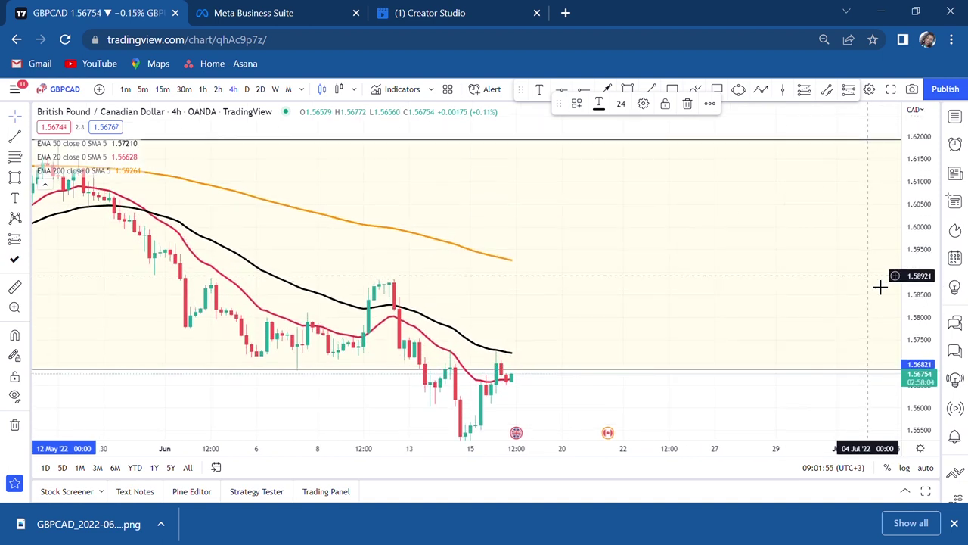
left_click_drag(704, 429, 737, 325)
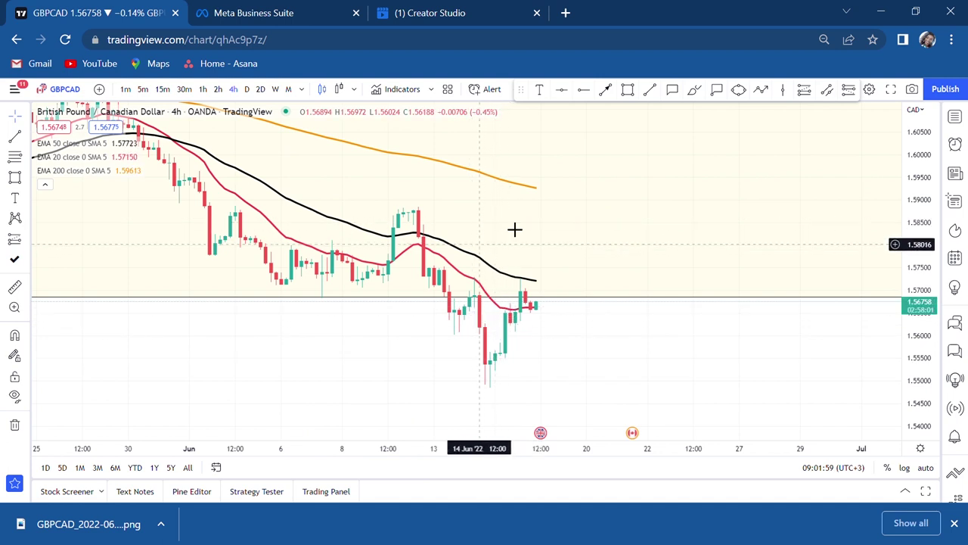
scroll(450, 249, "up", 1)
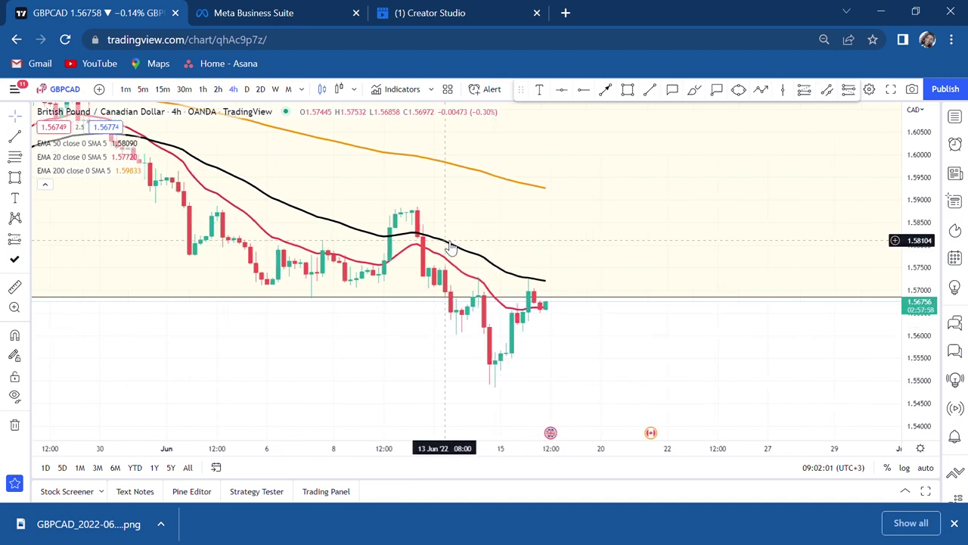
scroll(913, 370, "up", 2)
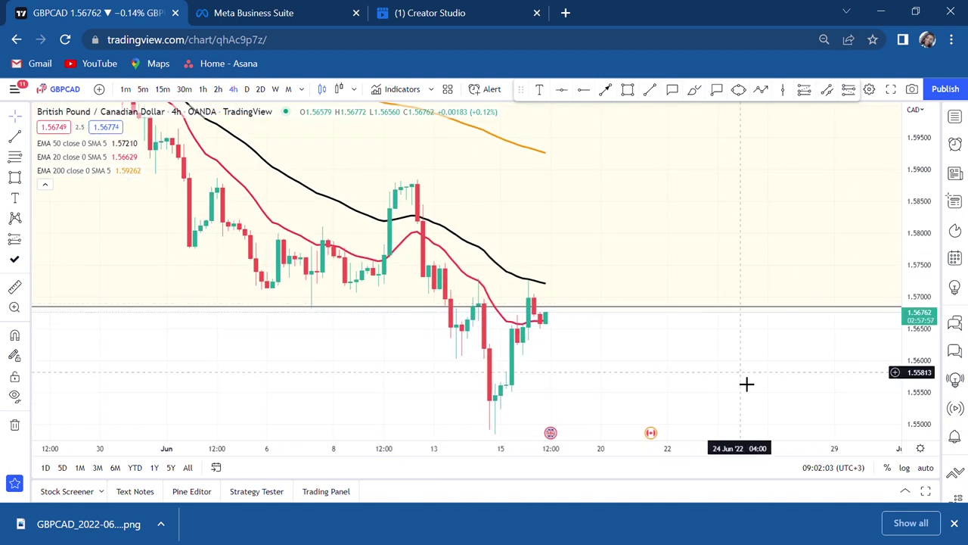
scroll(771, 283, "down", 3)
scroll(772, 283, "right", 2)
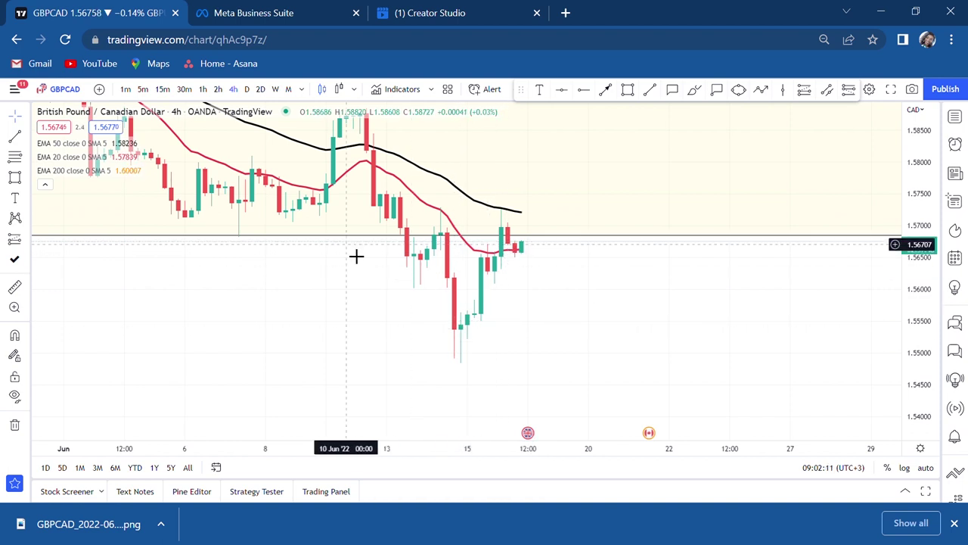
Step: Circle the 13–14 June candles just below the large rectangle's lower edge with the Brush
left_click_drag(356, 255, 426, 223)
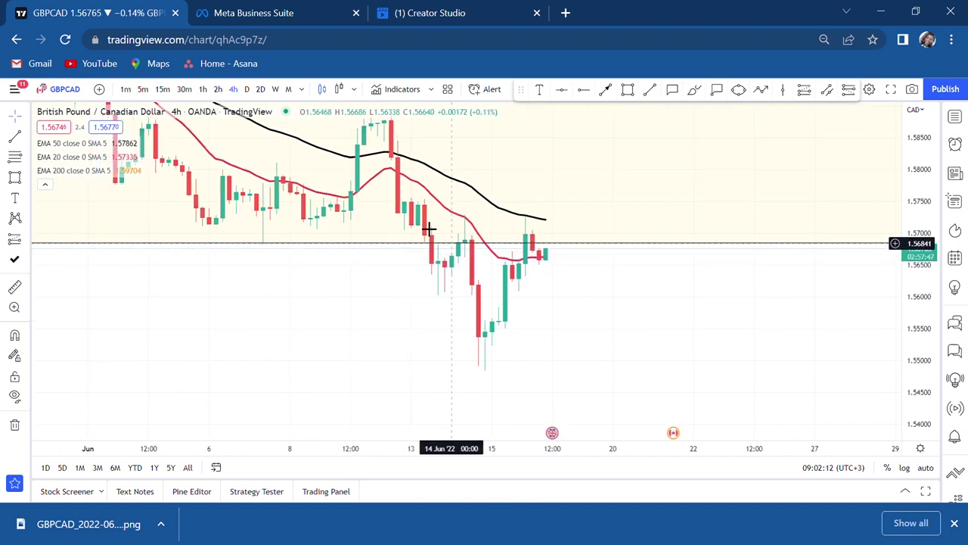
left_click(694, 90)
mouse_move(451, 240)
left_mouse_down()
mouse_move(463, 261)
mouse_move(457, 251)
left_mouse_up()
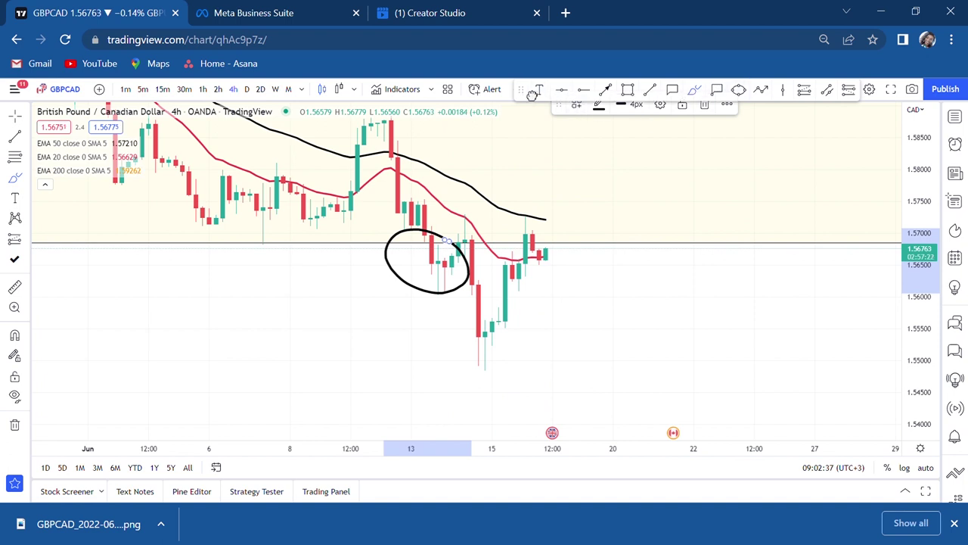
Step: Move the floating favourite drawing tools down onto the chart and place a horizontal ray at 1.55802 starting 17 Jun '22 20:00
left_click_drag(533, 90, 540, 163)
left_click(716, 89)
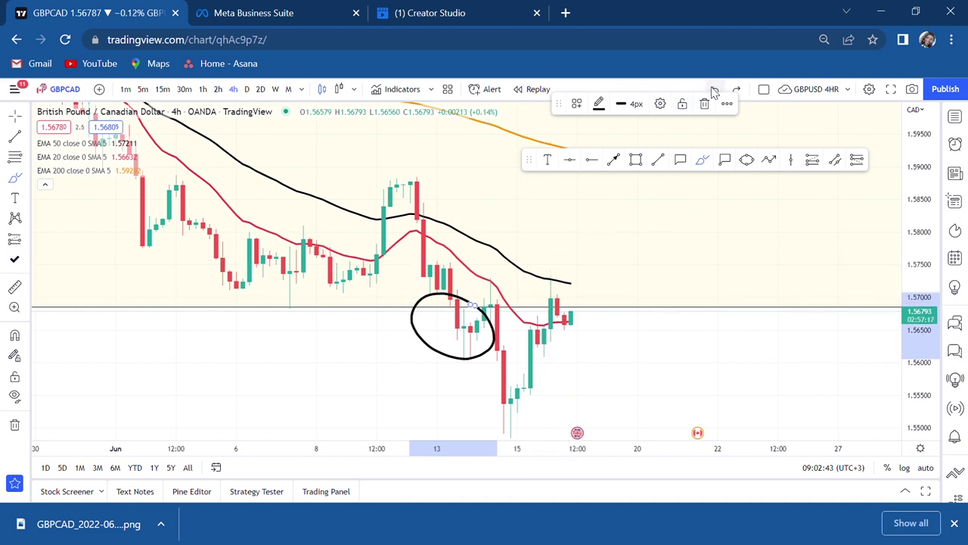
left_click(718, 89)
left_click(615, 161)
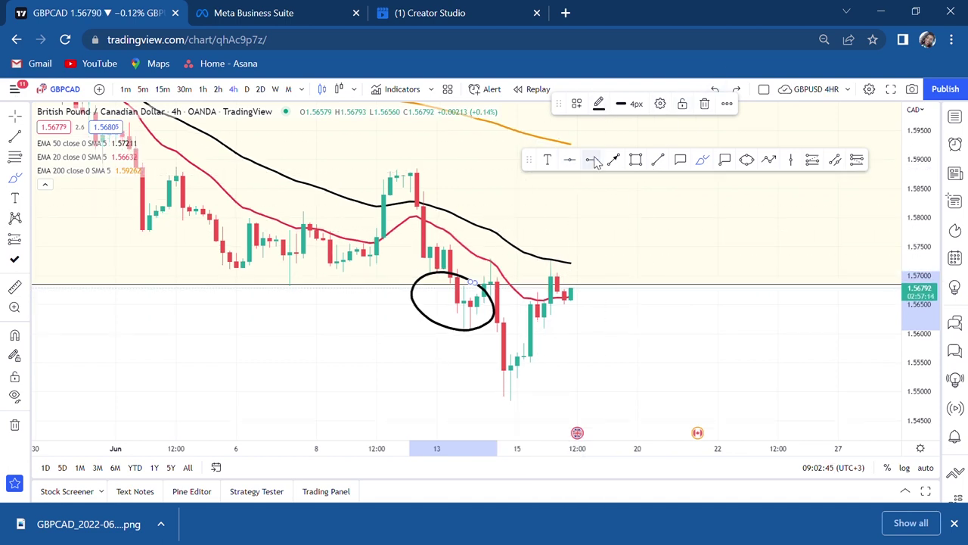
left_click(631, 345)
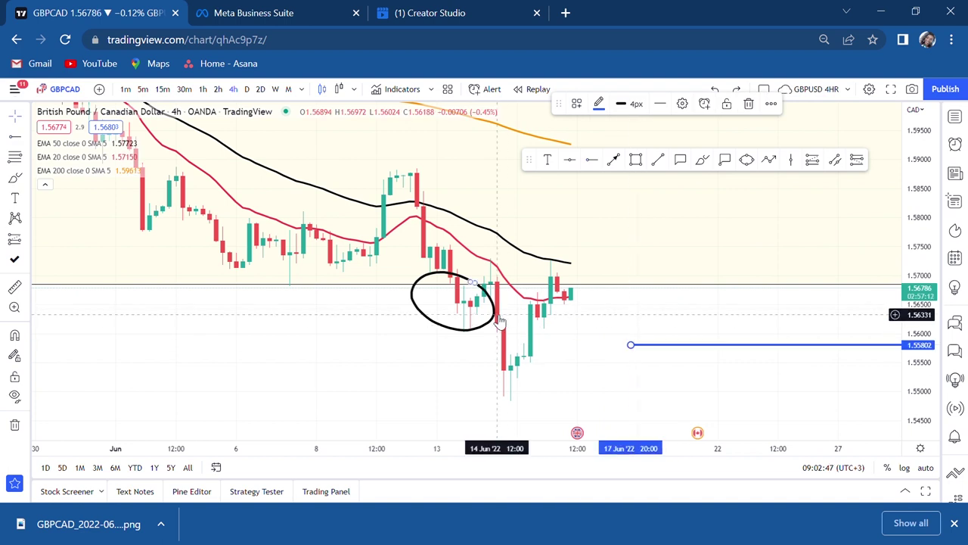
Step: Delete the brush circle around the 13–14 June candles
left_click(492, 312)
left_click(705, 104)
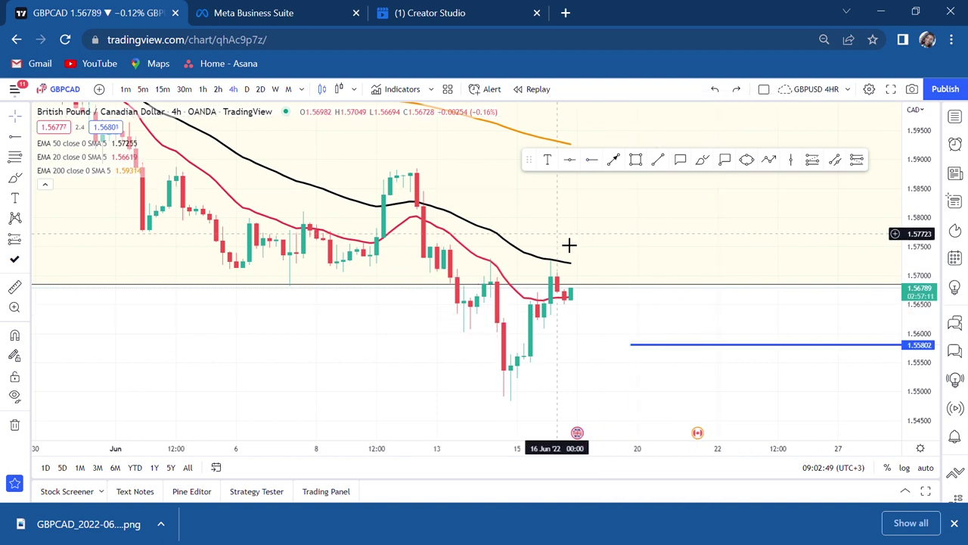
Step: Draw a small rectangle from 14 Jun '22 12:00 to 17 Jun '22 00:00, spanning about 1.5671 to 1.5625
left_click(637, 162)
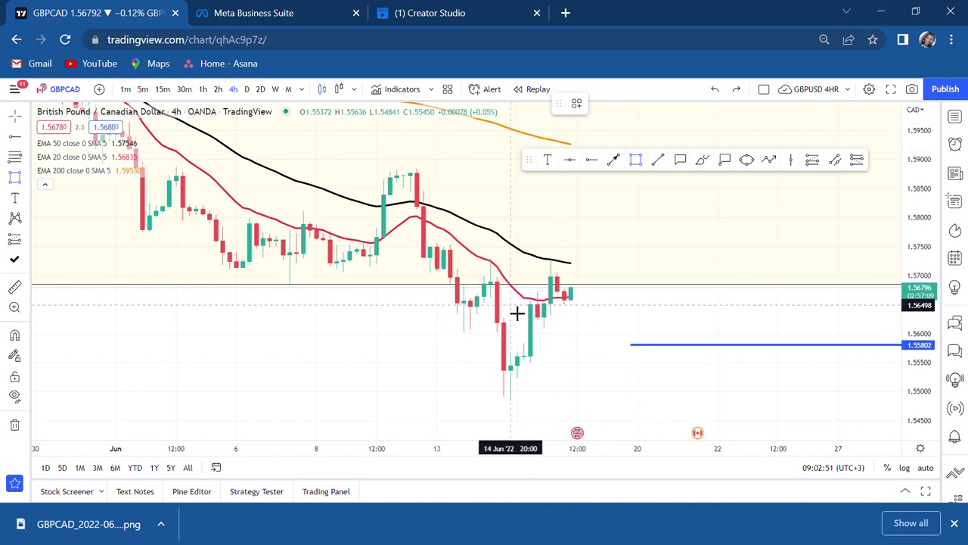
left_click(510, 303)
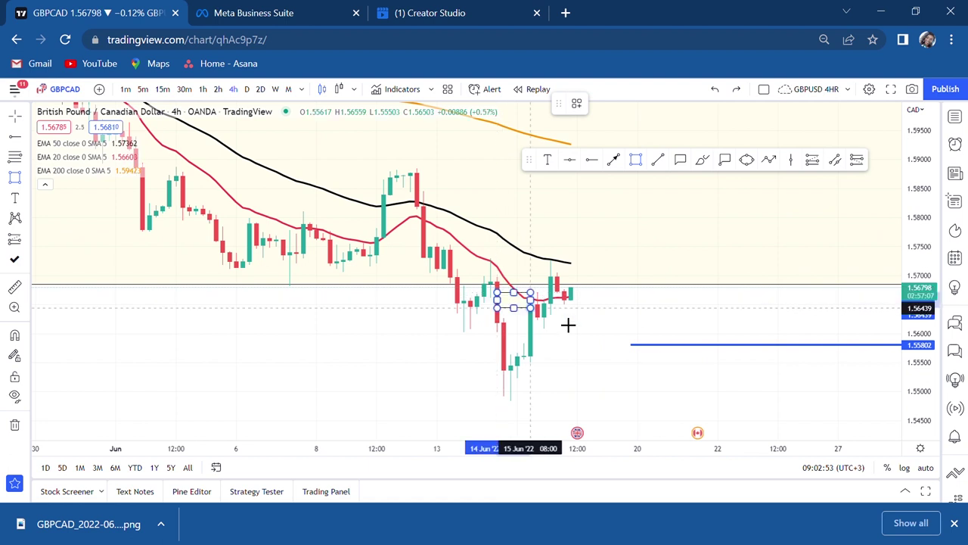
left_click(610, 329)
left_click(609, 331)
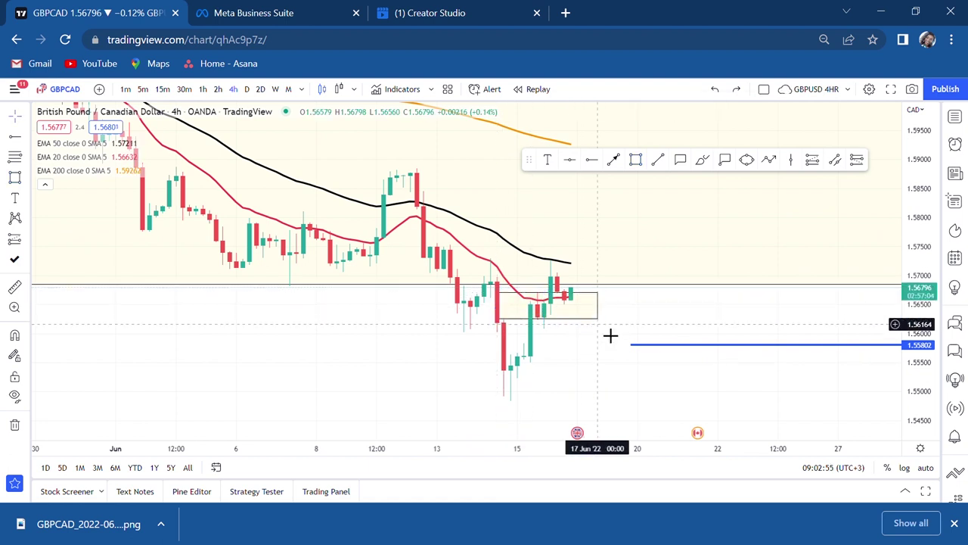
Step: Move the horizontal ray to the mid-June swing low at 1.54852, starting it around 10 Jun '22
scroll(610, 335, "up", 1)
scroll(610, 335, "up", 2)
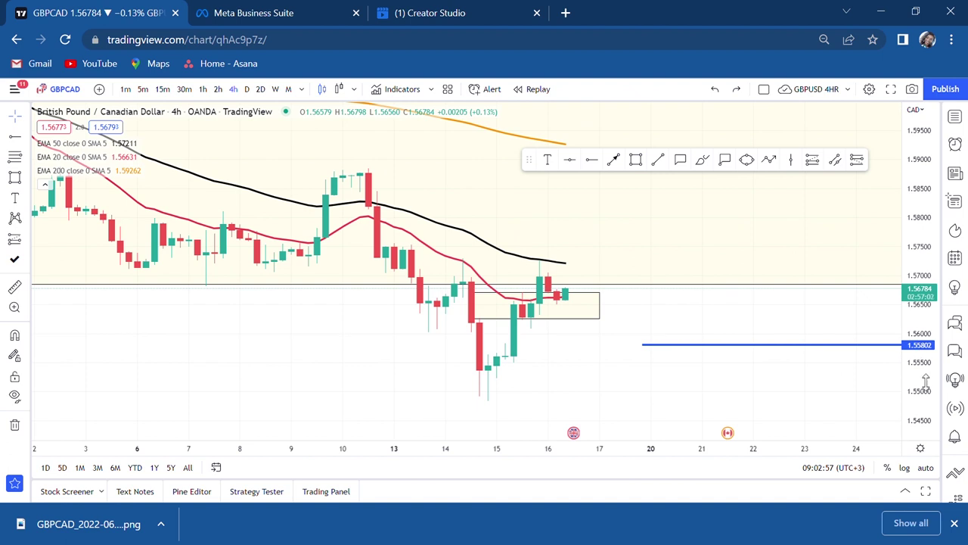
left_click_drag(926, 383, 895, 274)
left_click_drag(749, 306, 741, 202)
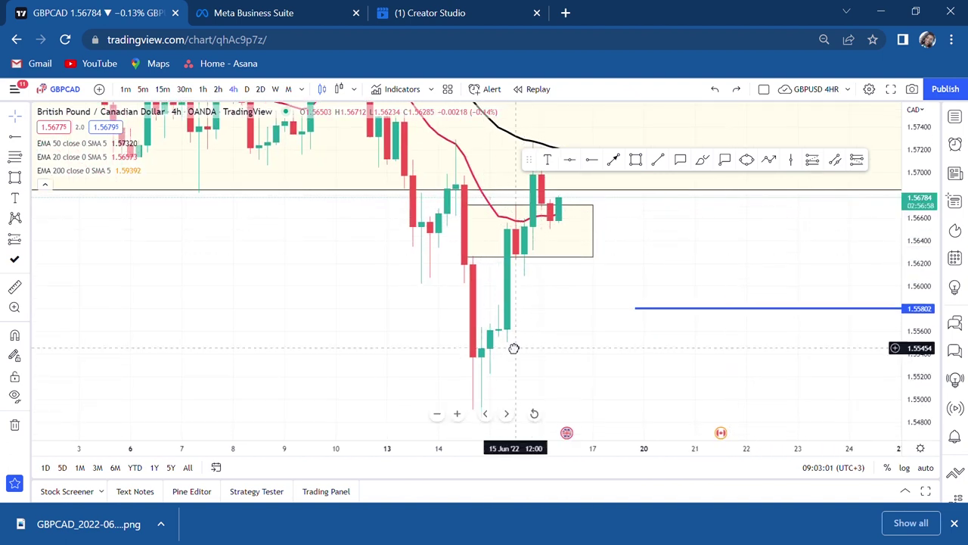
left_click_drag(514, 346, 489, 310)
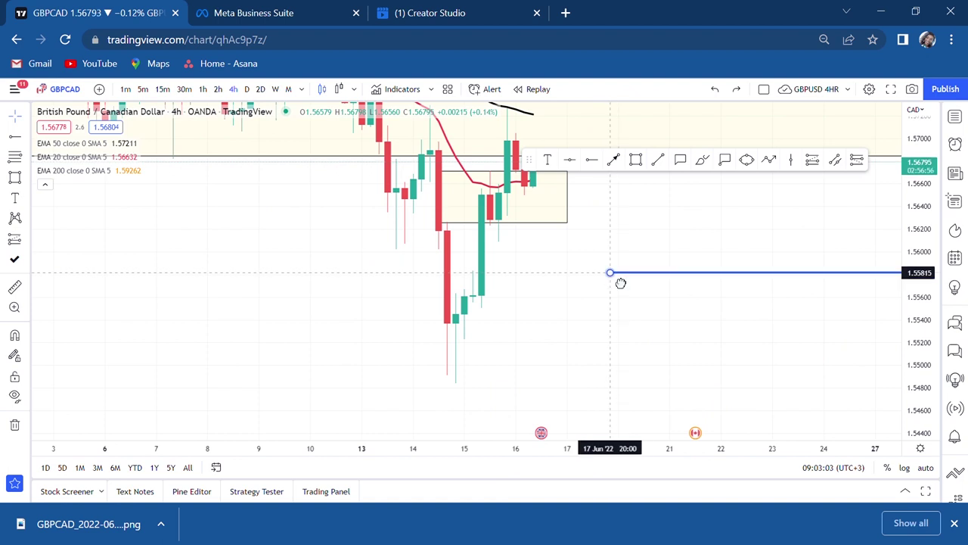
left_click_drag(619, 280, 324, 391)
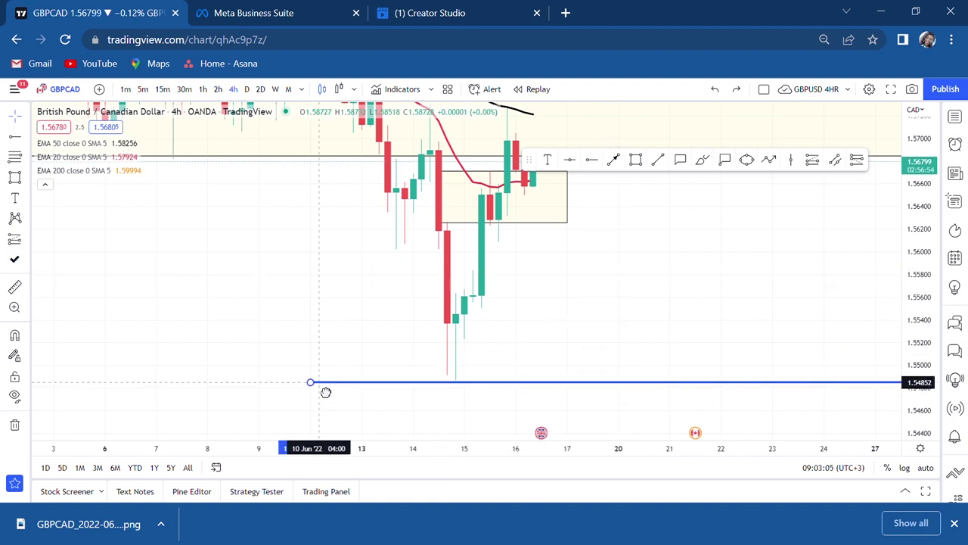
Step: Add the text label "low" just below the horizontal ray, around 14 Jun '22 08:00
left_click_drag(607, 312, 536, 266)
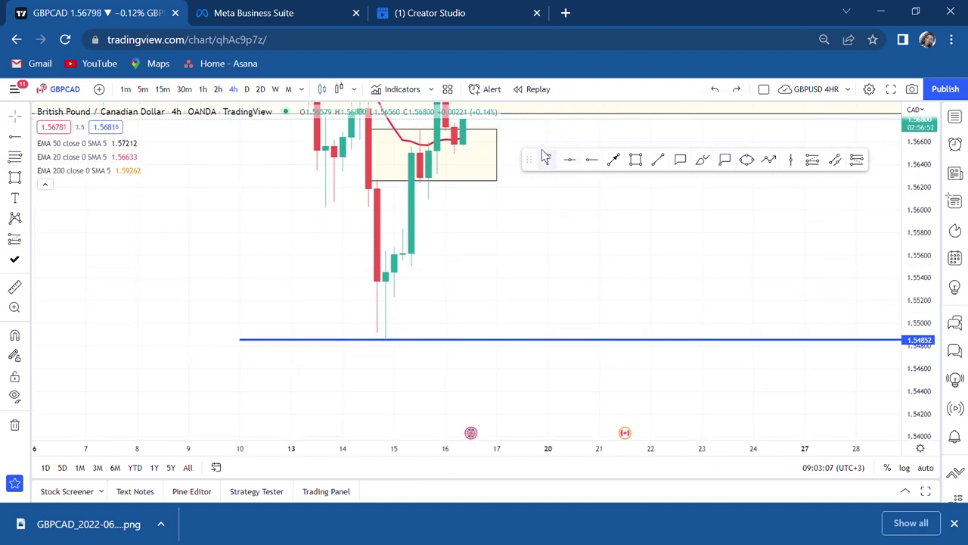
left_click(352, 355)
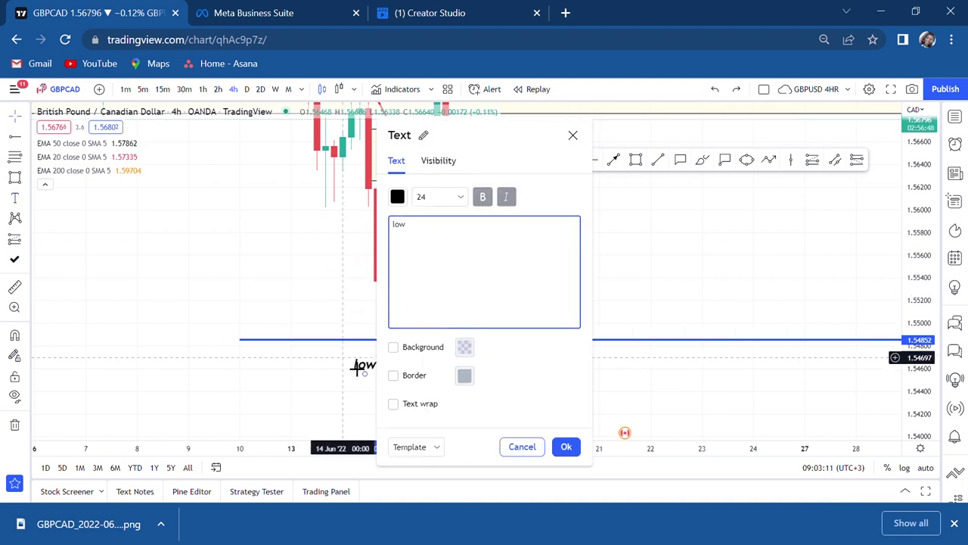
left_click(355, 379)
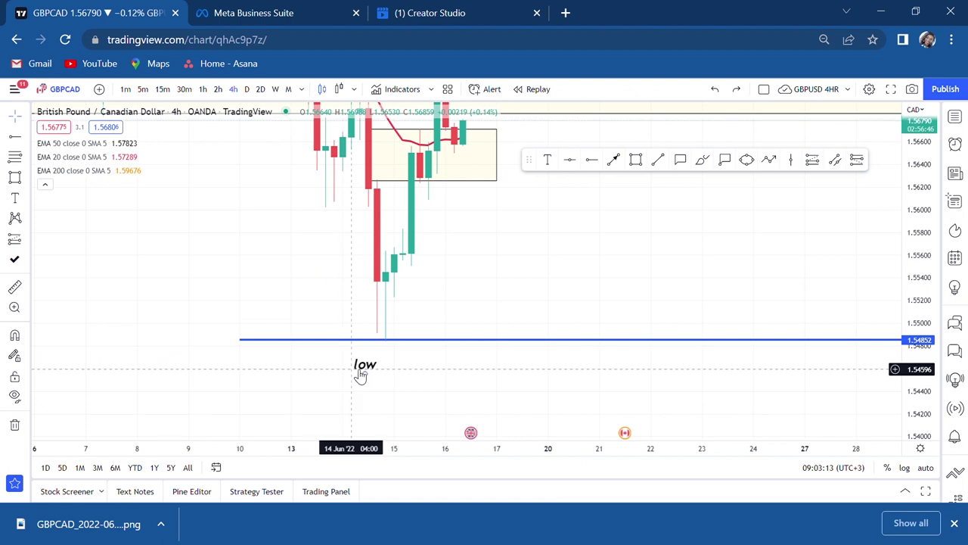
left_click_drag(360, 376, 374, 370)
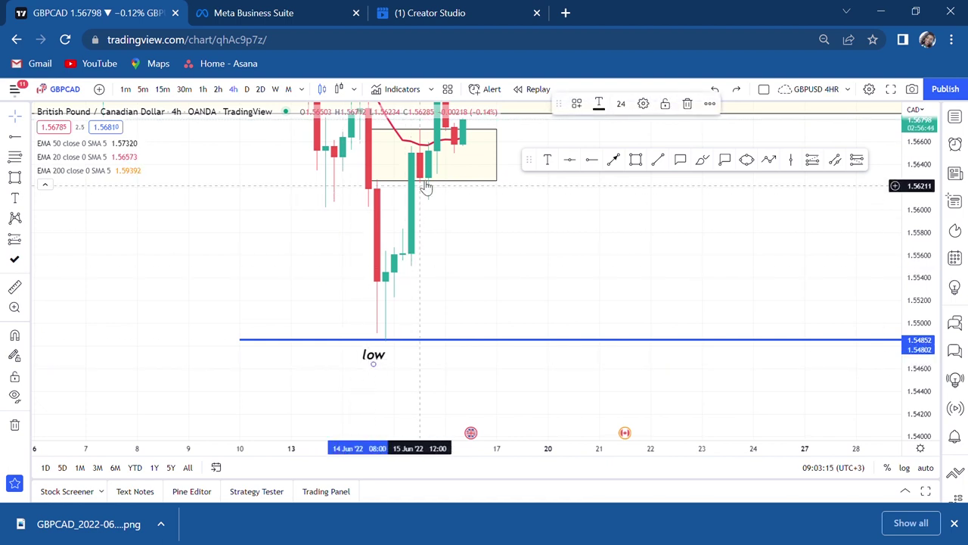
Step: Resize the small rectangle from its lower corner, ending it at 17 Jun '22 04:00
left_click_drag(537, 249, 581, 287)
scroll(581, 288, "up", 2)
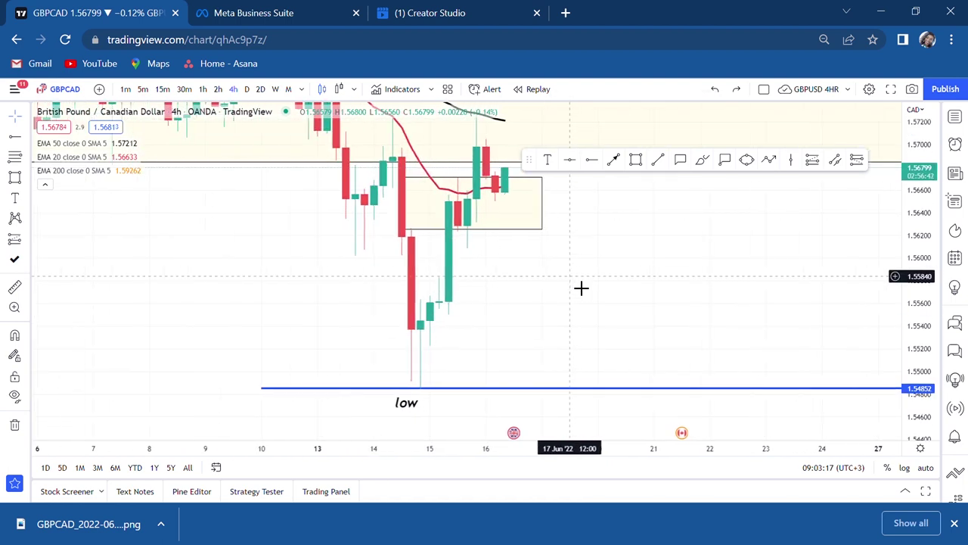
left_click_drag(528, 312, 480, 332)
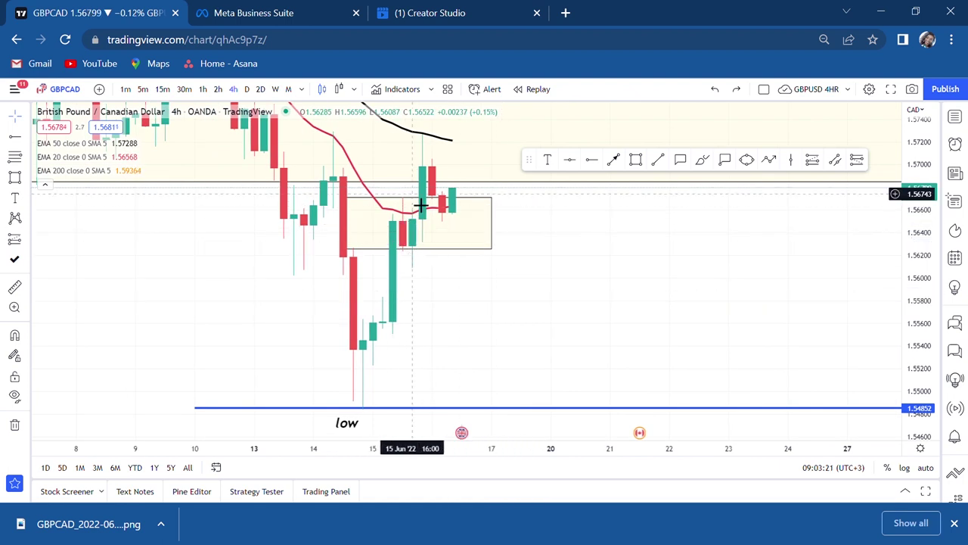
left_click(492, 250)
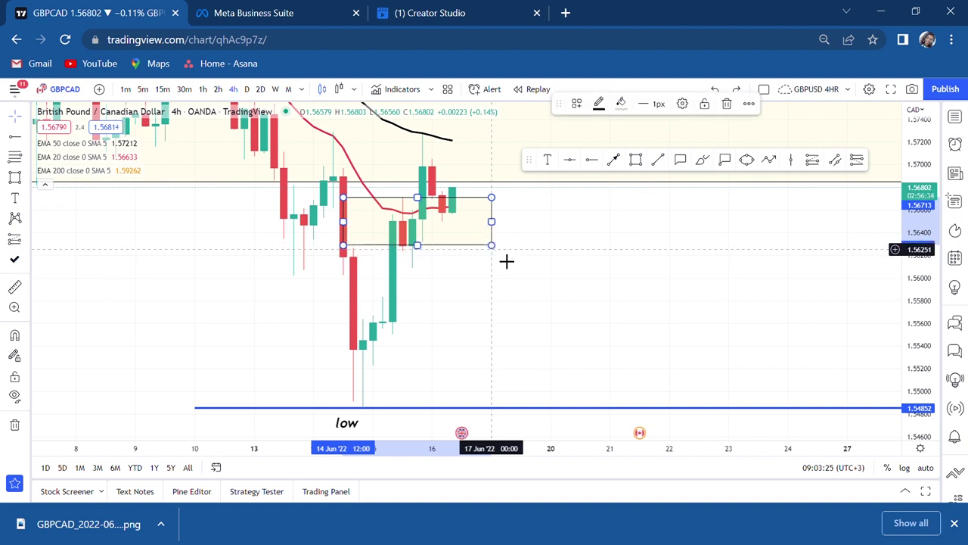
left_click_drag(492, 243, 502, 246)
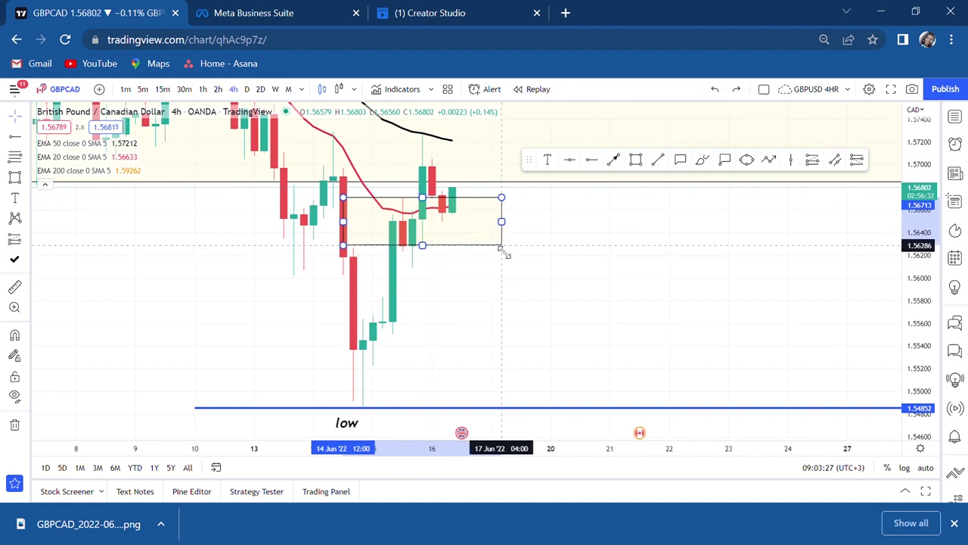
Step: Add a callout reading "wbb" that points inside the small rectangle at 16 Jun '22 16:00, with its box around 20 Jun
left_click(680, 160)
left_click(472, 241)
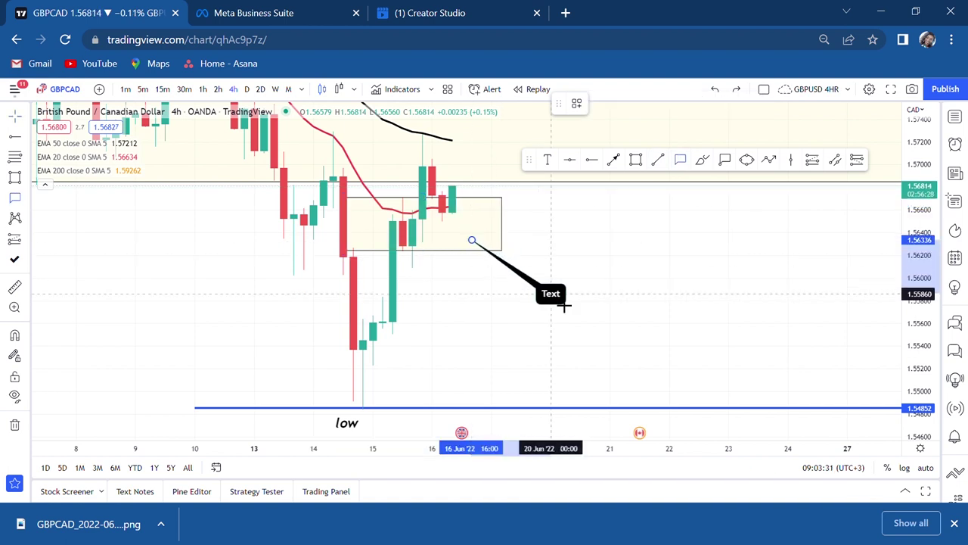
left_click(561, 301)
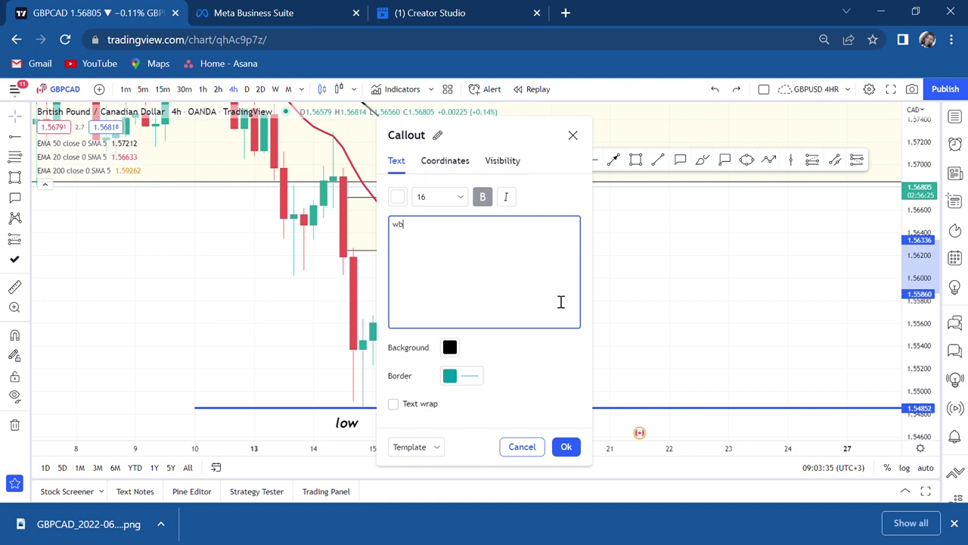
left_click(631, 300)
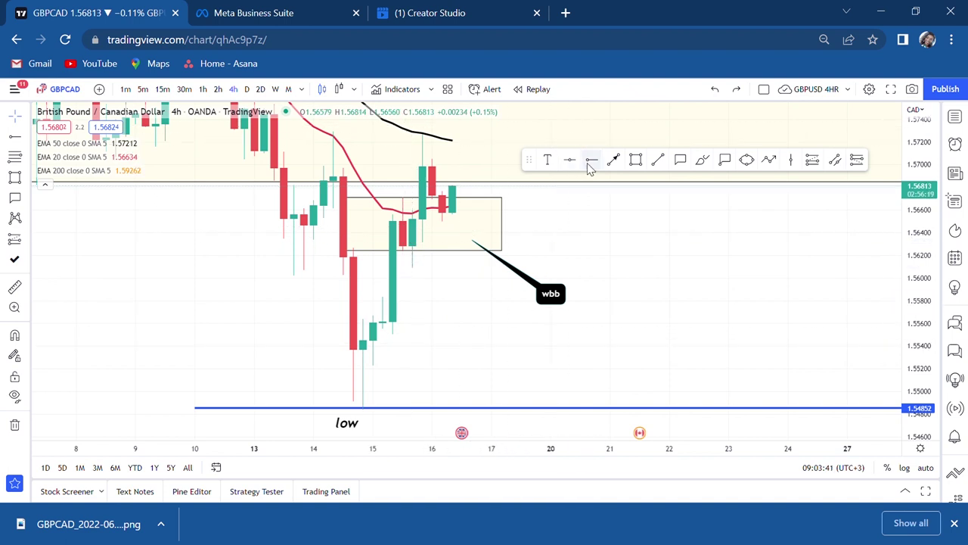
Step: Place a second horizontal ray at 1.55494, starting at 14 Jun '22 16:00
left_click(368, 346)
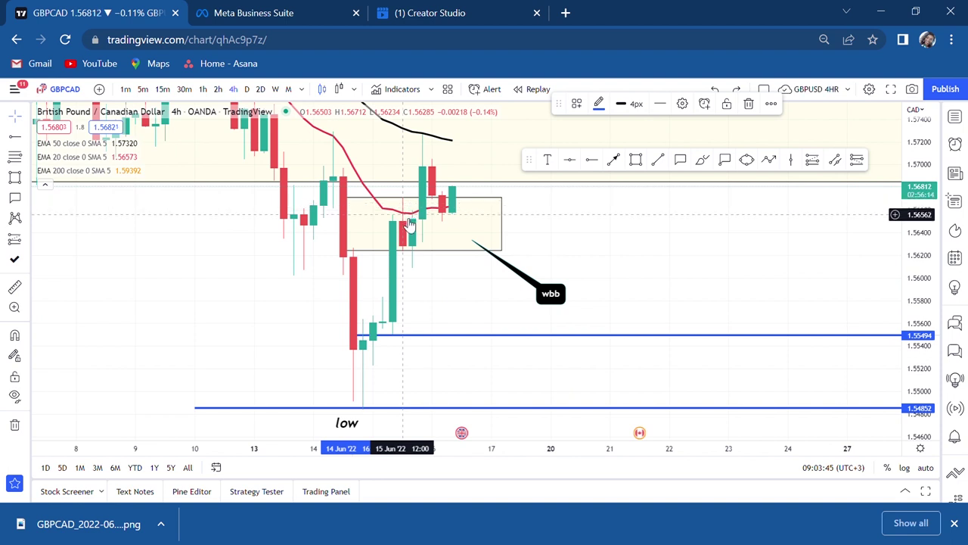
left_click(635, 159)
left_click(393, 220)
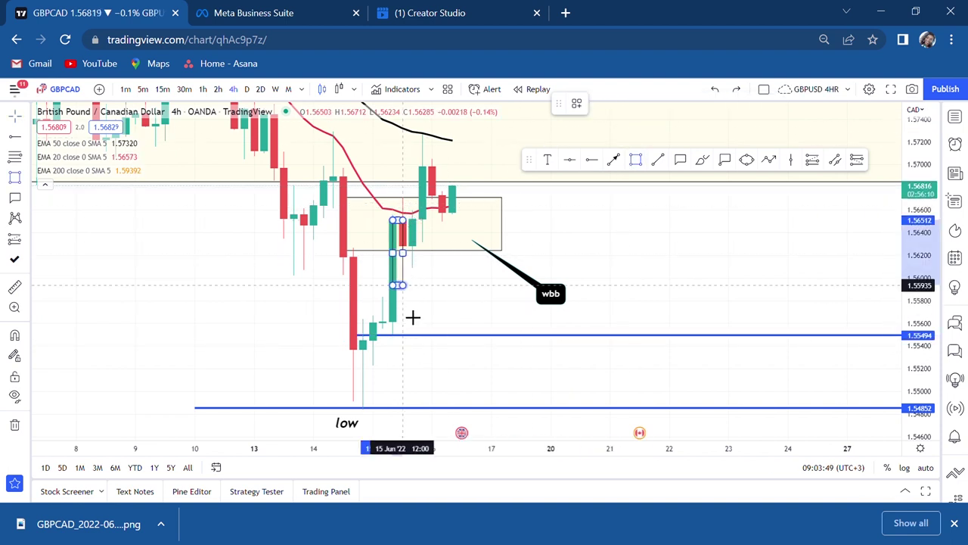
left_click(420, 358)
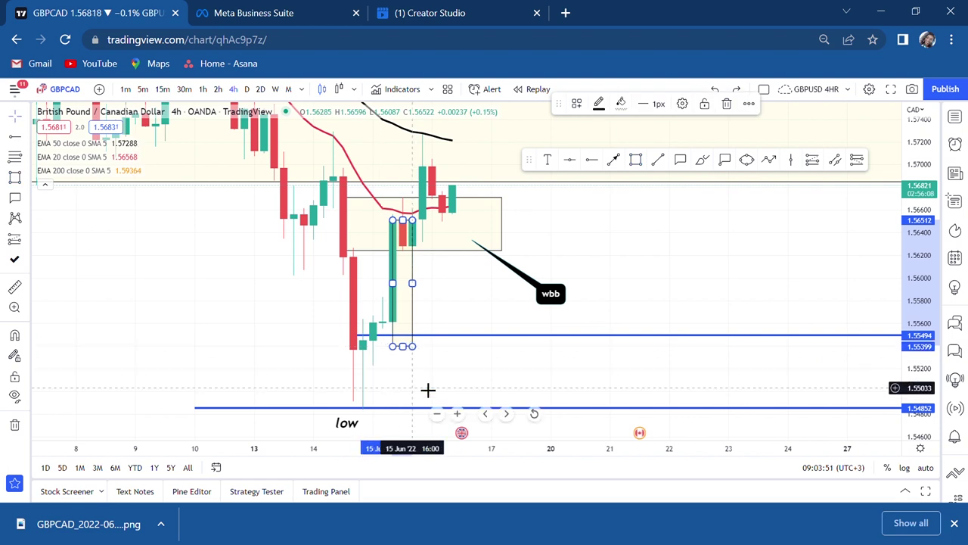
key("Delete")
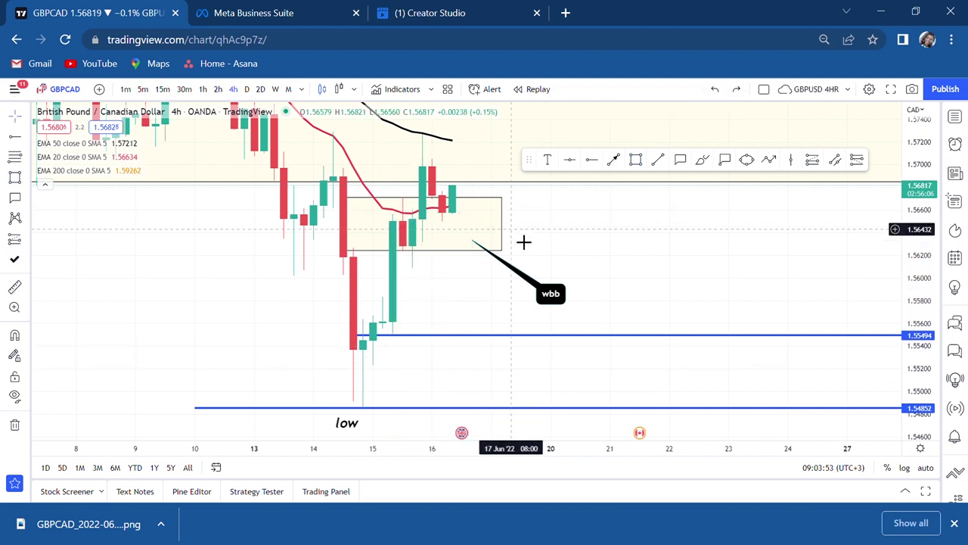
Step: Delete the small rectangle over the 14–17 Jun '22 candles and its "wbb" callout
left_click_drag(437, 305, 432, 320)
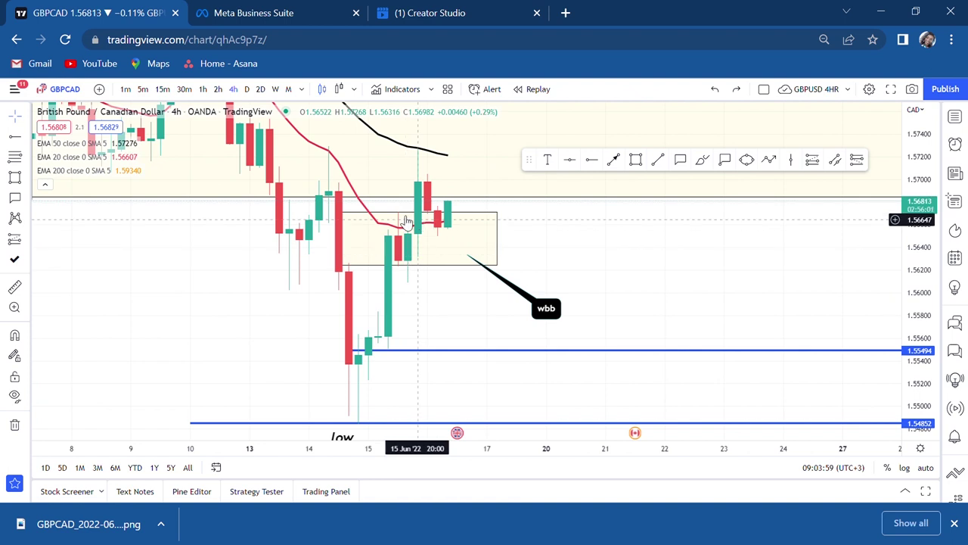
scroll(345, 234, "up", 1)
left_click(346, 234)
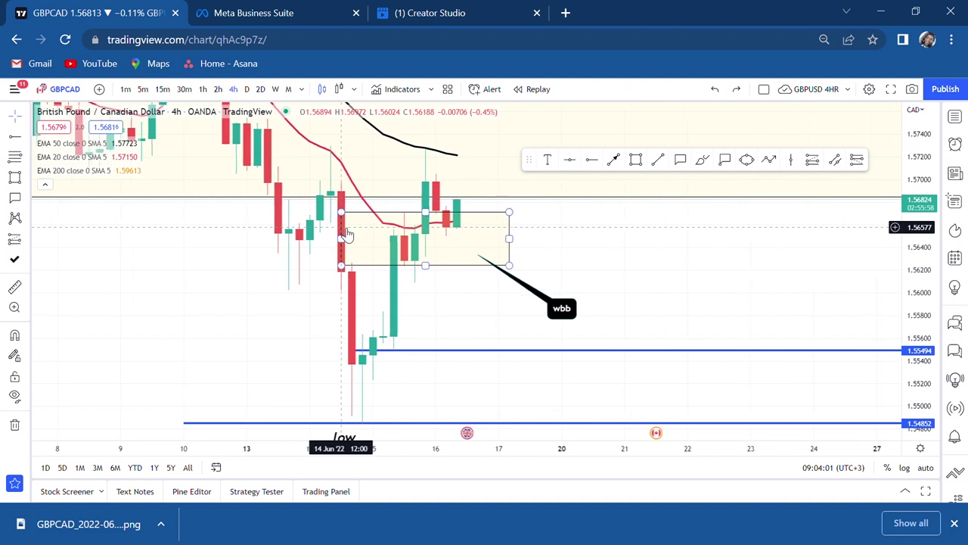
left_click_drag(230, 298, 230, 327)
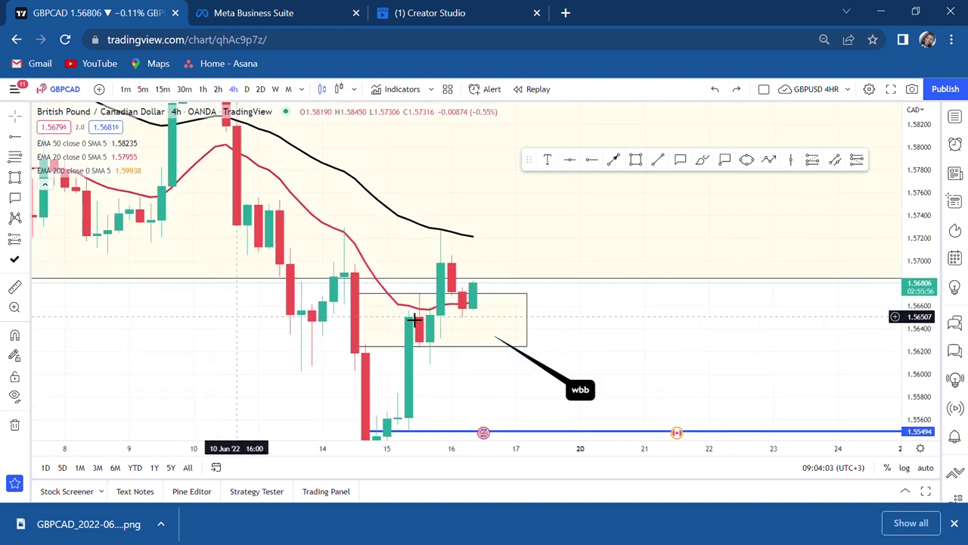
left_click(492, 346)
key("Delete")
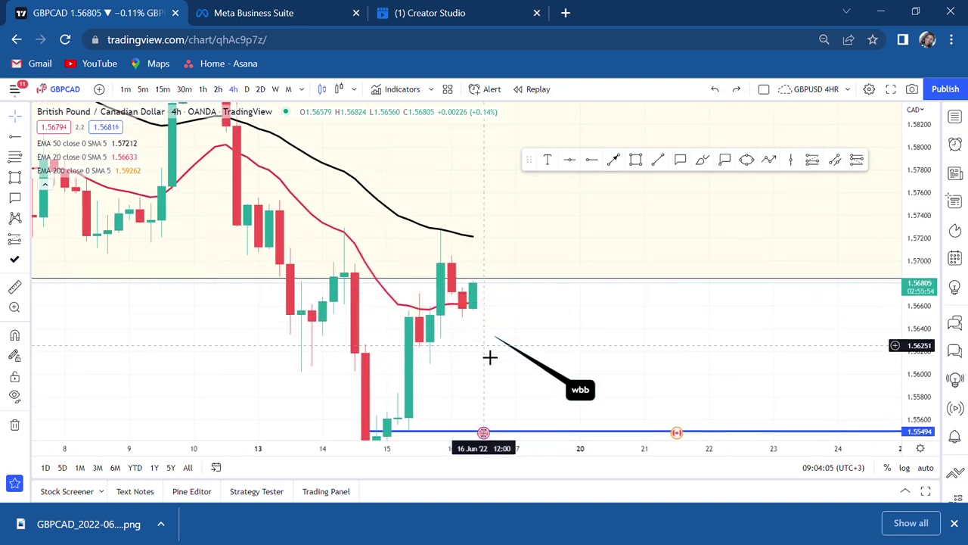
left_click(537, 369)
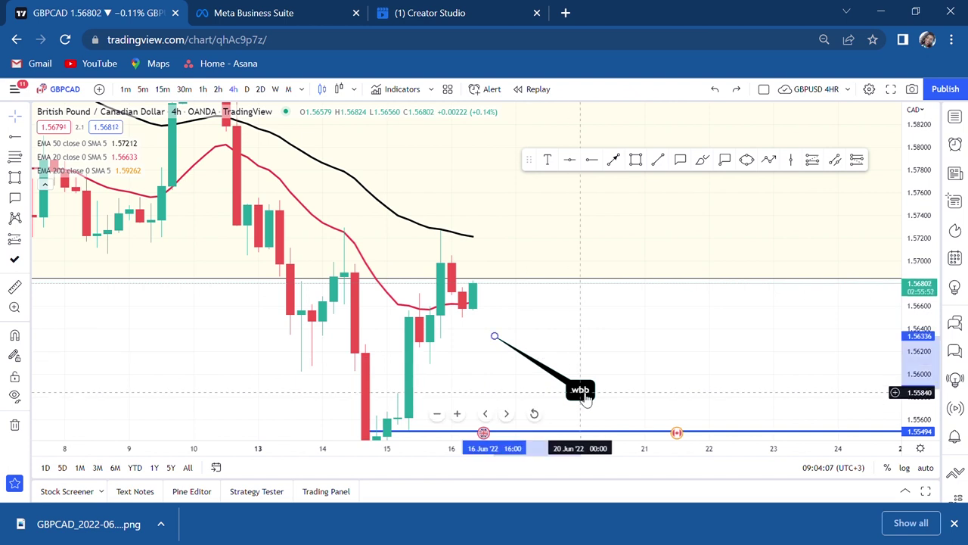
key("Delete")
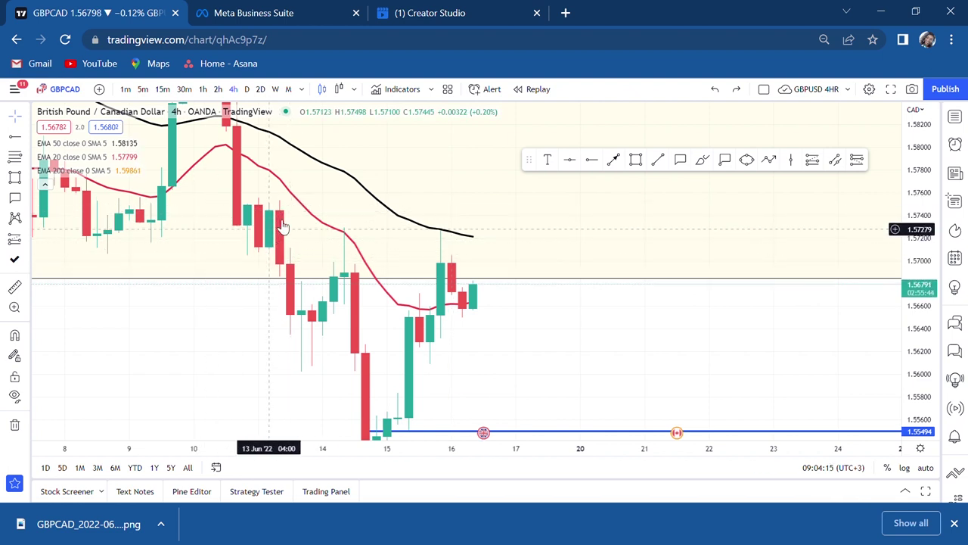
Step: Change the fill colour of the large zone above 1.56844 to black
left_click_drag(201, 340, 365, 326)
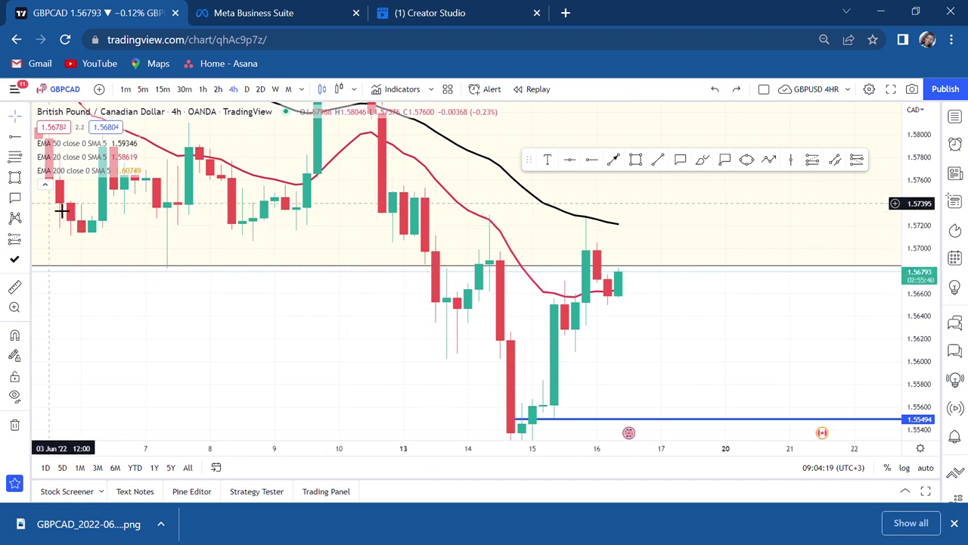
left_click(404, 268)
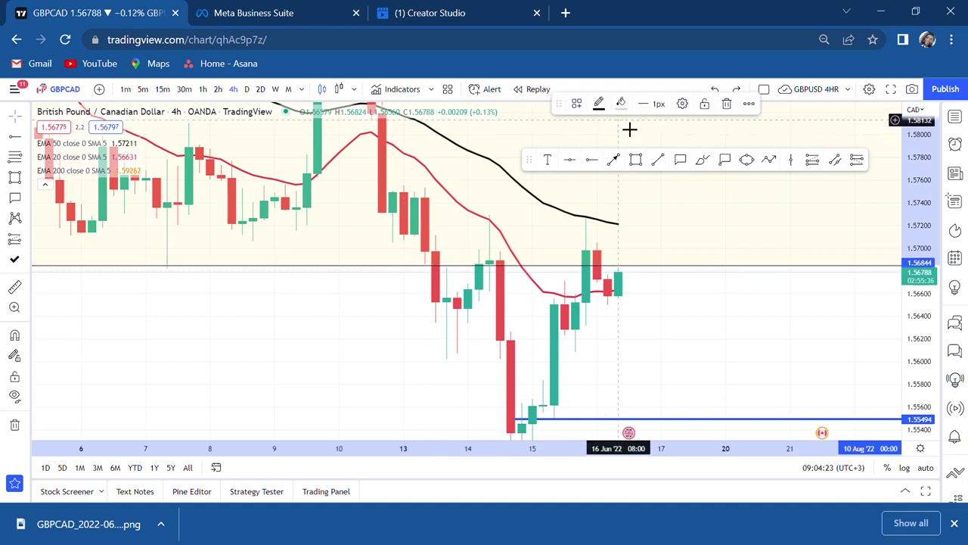
left_click(622, 106)
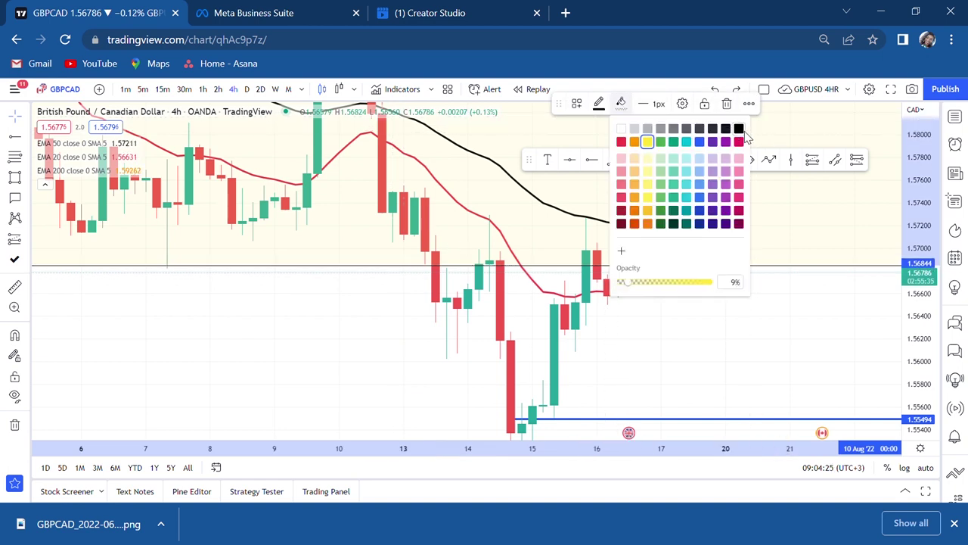
left_click(740, 130)
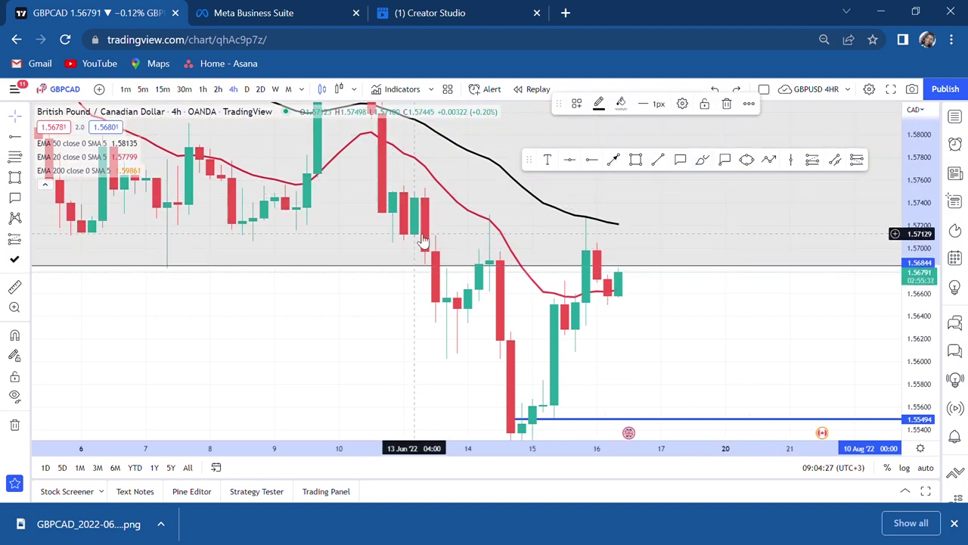
Step: Draw a rectangle inside the large zone from 10 Jun '22 16:00 at 1.57515 to 20 Jun '22 04:00 at 1.57109
left_click(606, 192)
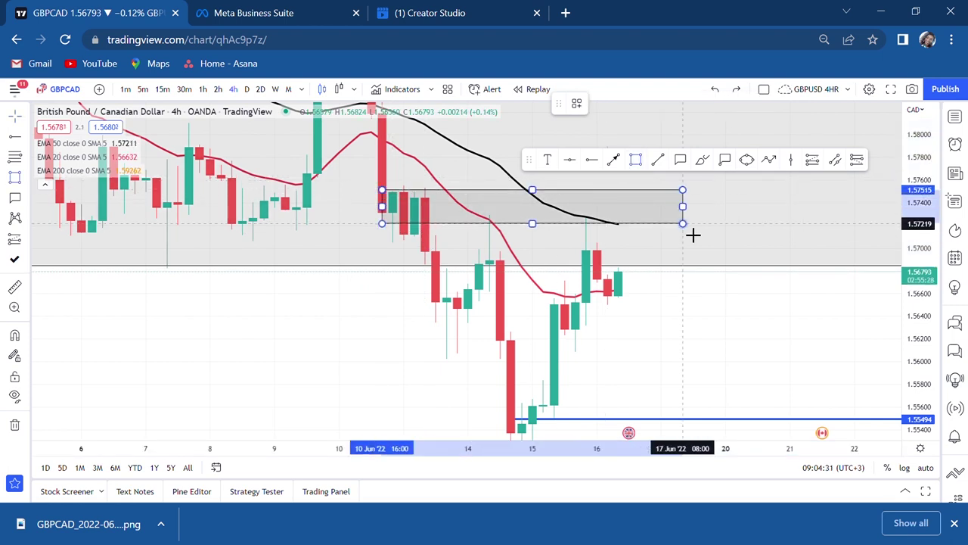
left_click(745, 247)
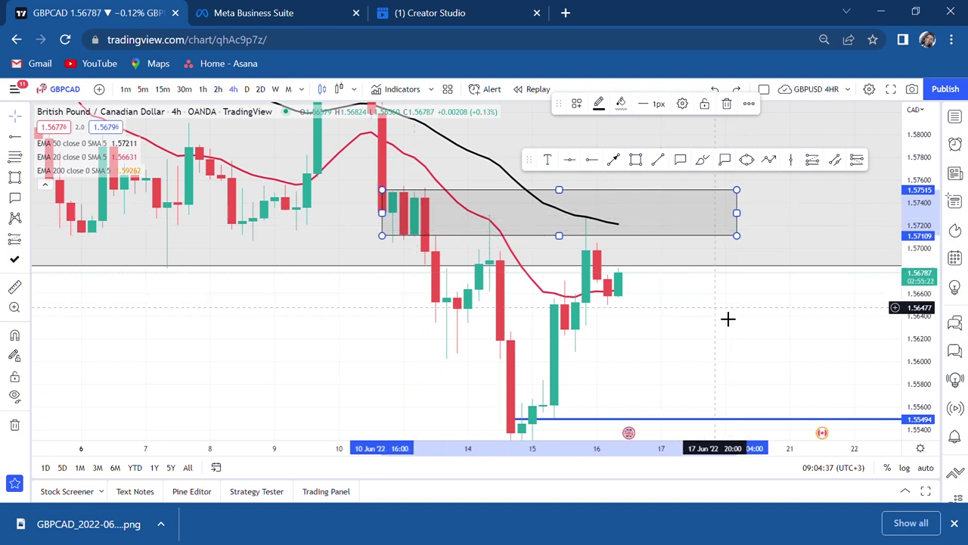
left_click(615, 319)
scroll(614, 319, "right", 3)
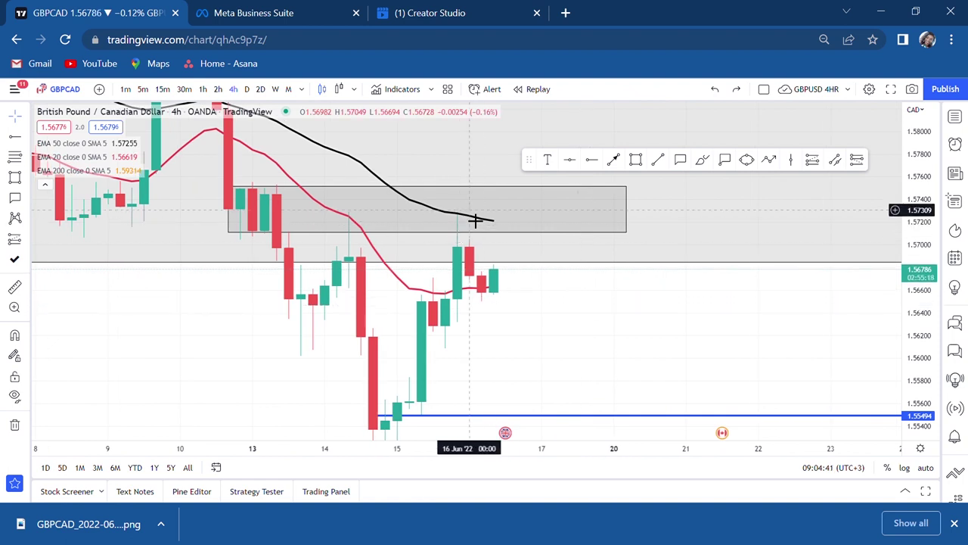
Step: Add the text label "double top" inside the new rectangle, starting around 14 Jun '22 16:00 at 1.57309
left_click_drag(603, 339, 629, 374)
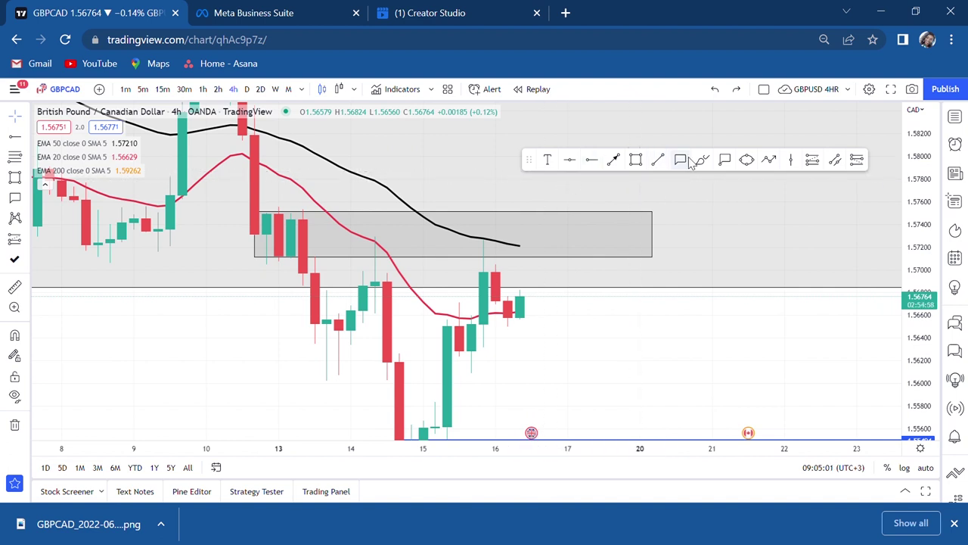
left_click(550, 161)
left_click(381, 254)
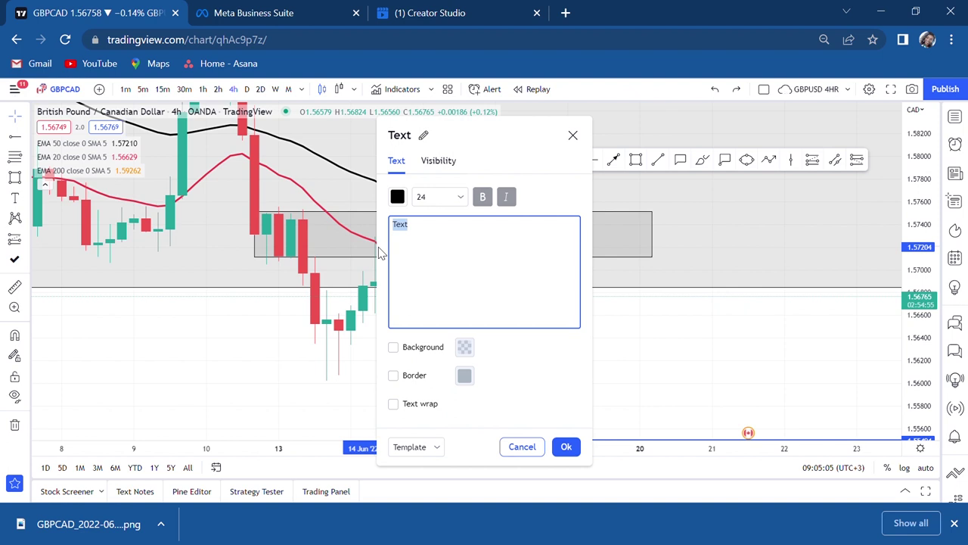
type("double top")
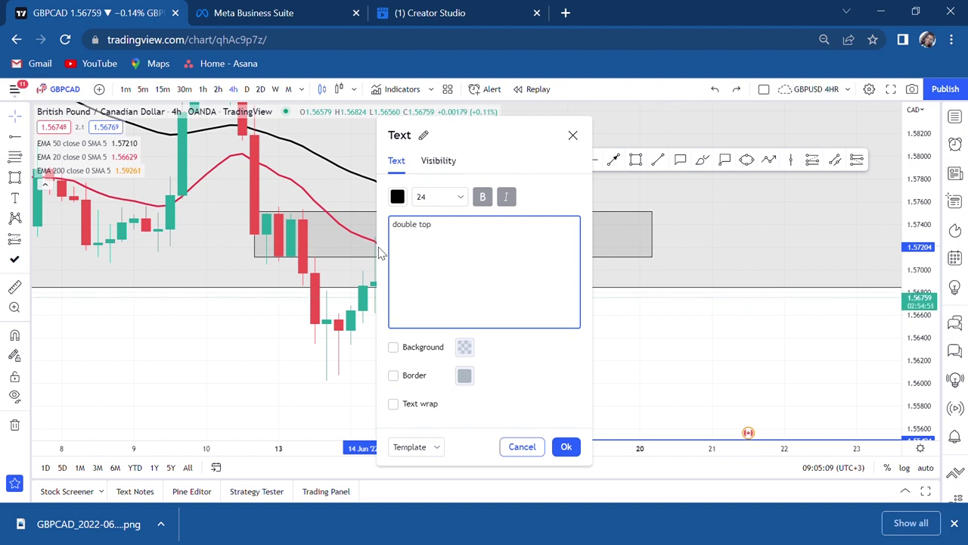
left_click(655, 303)
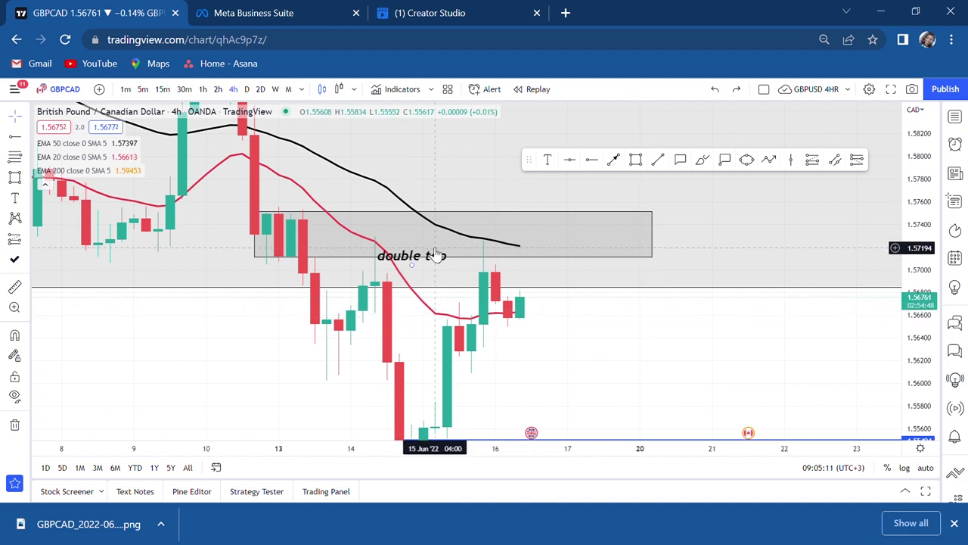
left_click_drag(436, 255, 436, 249)
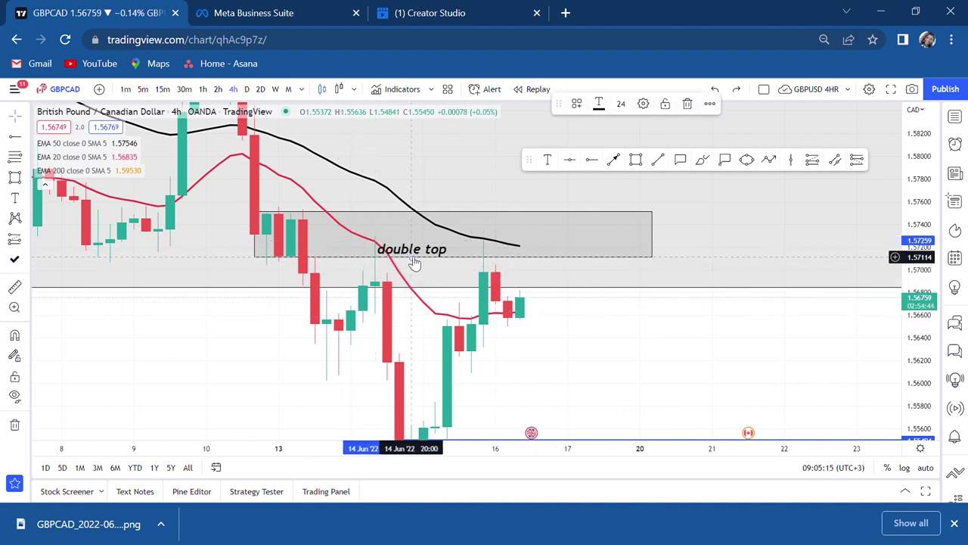
left_click_drag(414, 262, 442, 256)
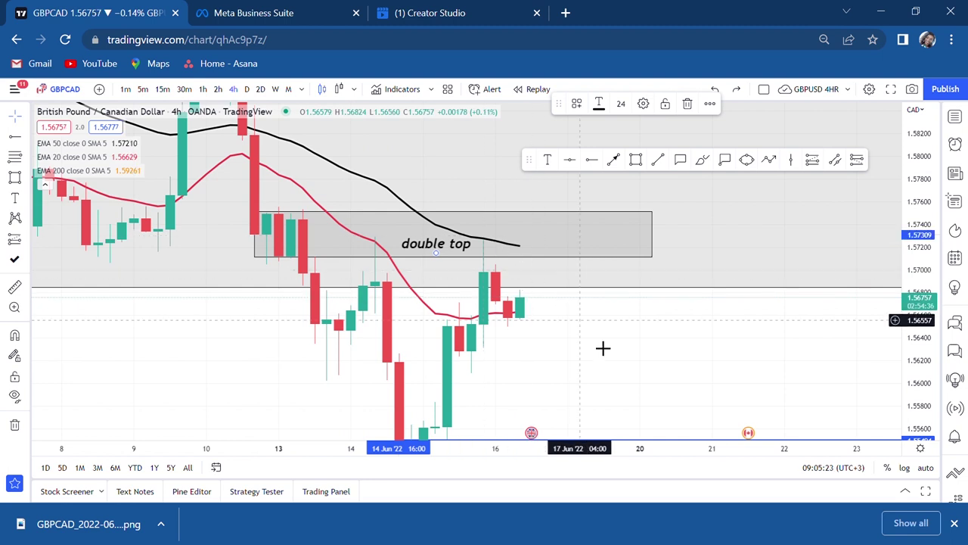
Step: Place a horizontal ray at 1.56301, starting at 15 Jun '22 12:00
left_click_drag(625, 371, 527, 310)
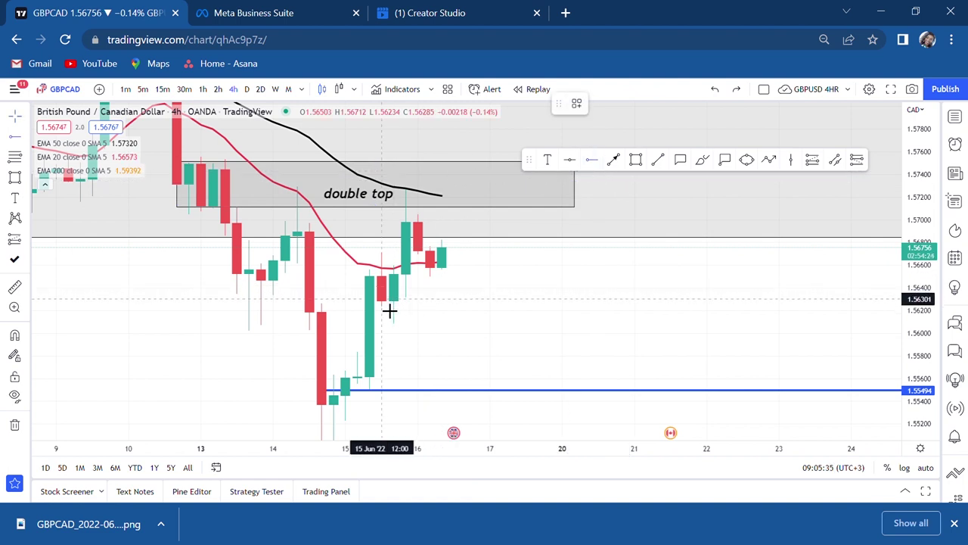
left_click(382, 299)
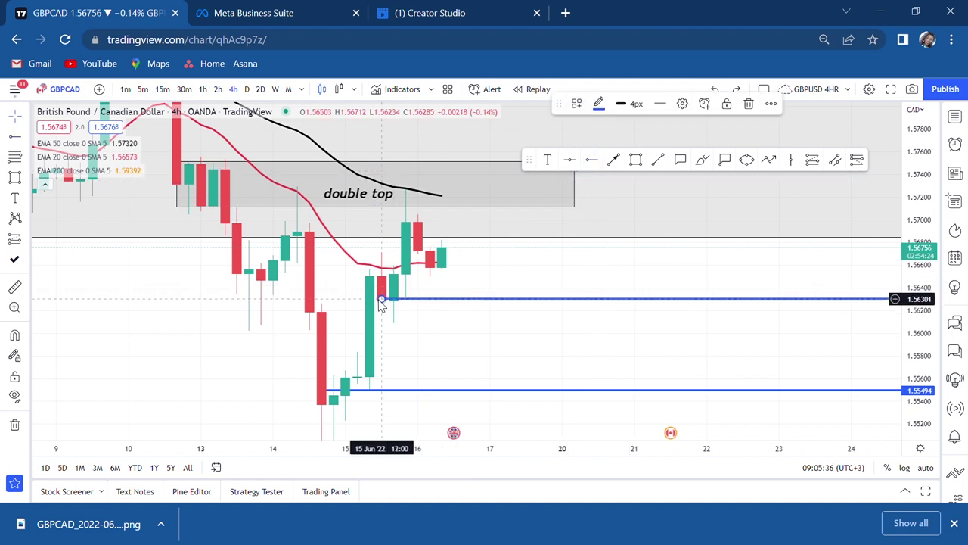
Step: Change the fill colour of the rectangle around the "double top" label to yellow
left_click(573, 206)
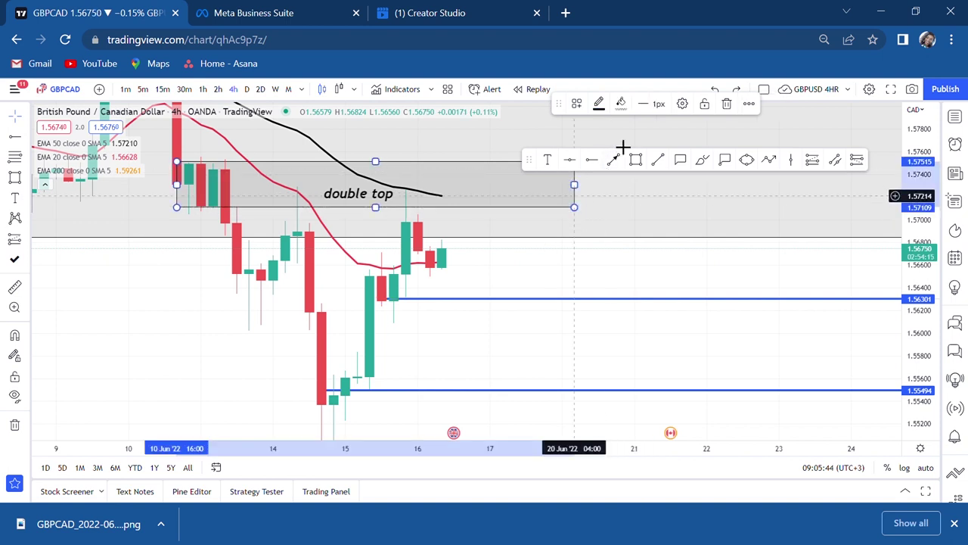
left_click(621, 105)
left_click(648, 143)
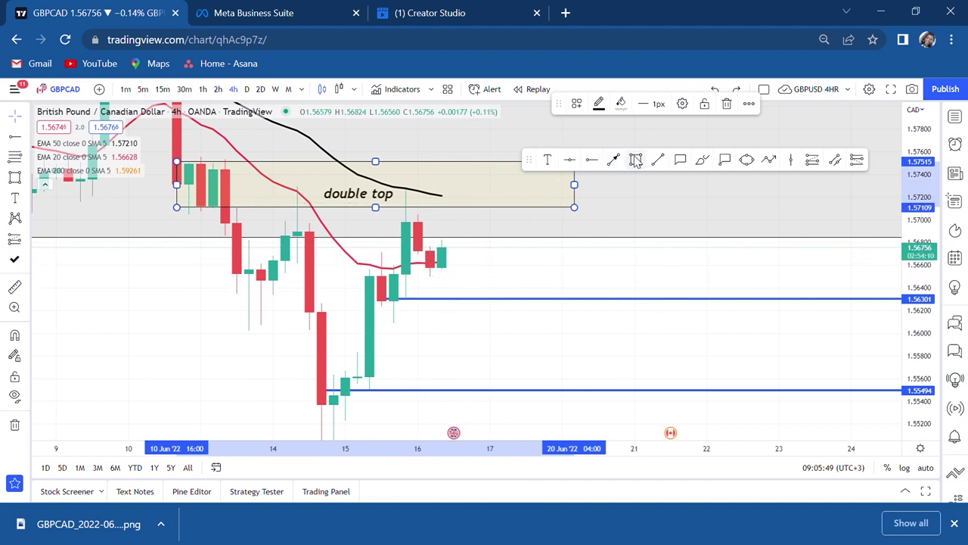
Step: Draw a rectangle from 15 Jun '22 20:00 at 1.57044 to 17 Jun 12:00 at 1.56672, with a "wbb" callout pointing inside its lower corner
left_click(635, 160)
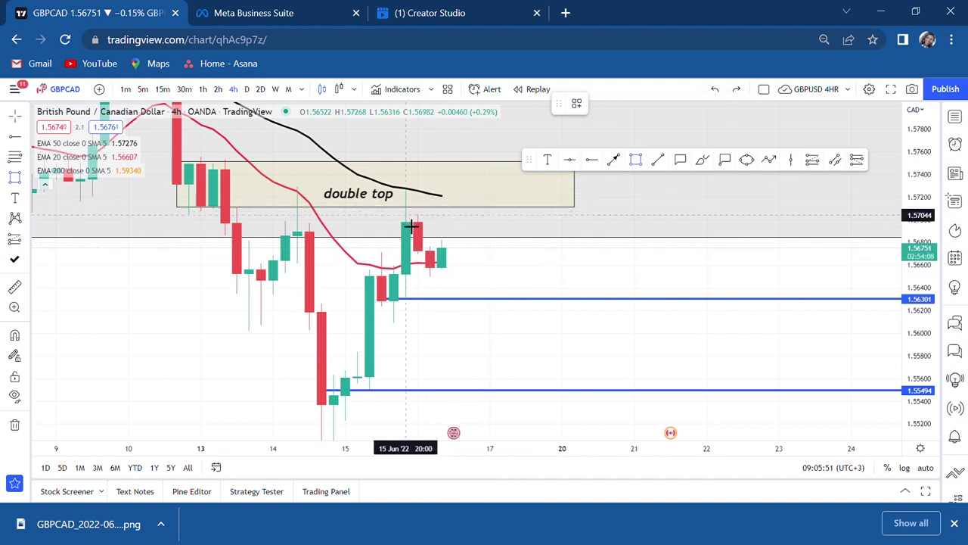
mouse_move(411, 225)
left_mouse_down()
mouse_move(482, 273)
mouse_move(535, 267)
left_mouse_up()
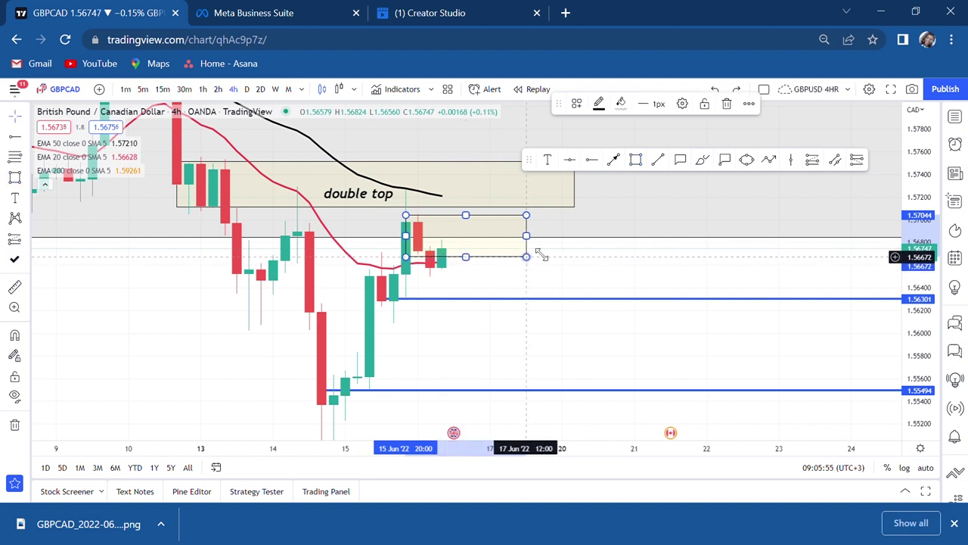
left_click(680, 161)
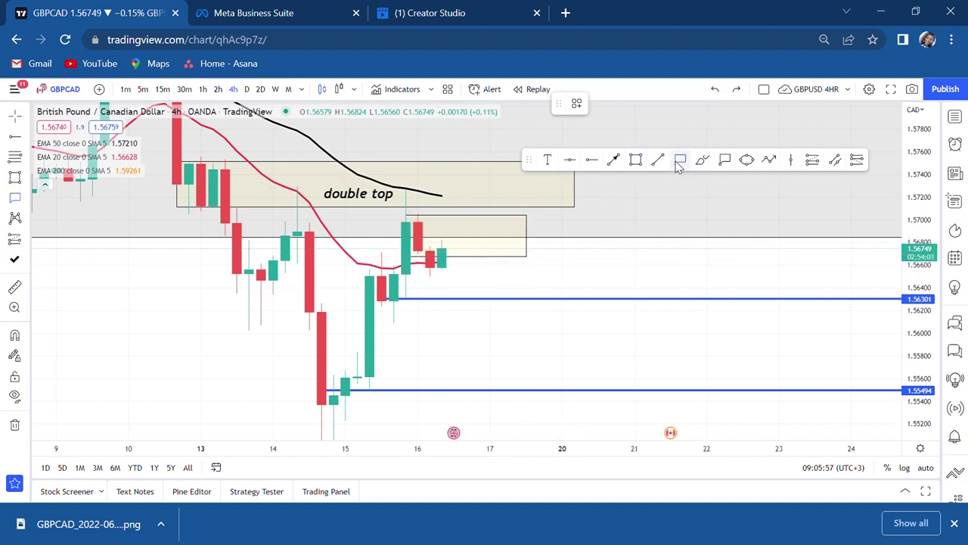
left_click(530, 255)
left_click(563, 288)
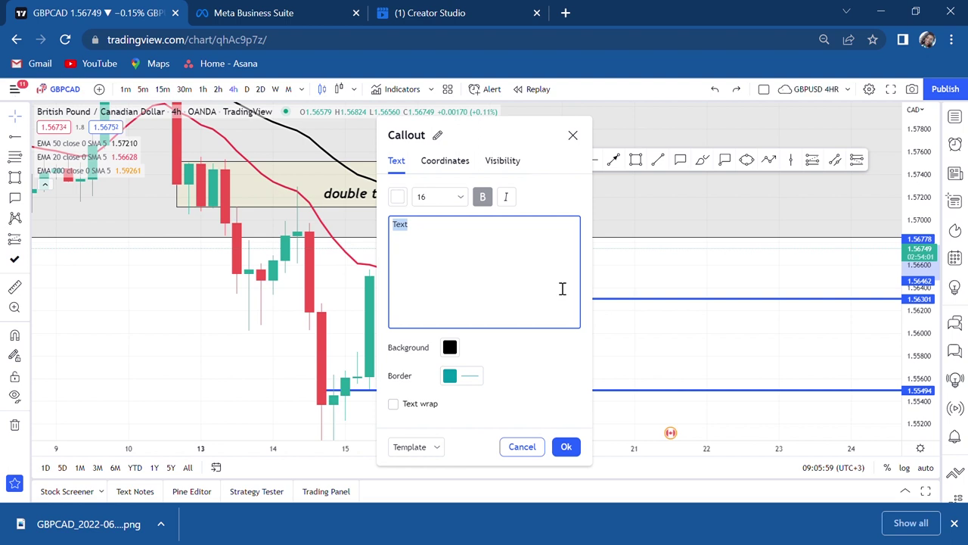
left_click(688, 294)
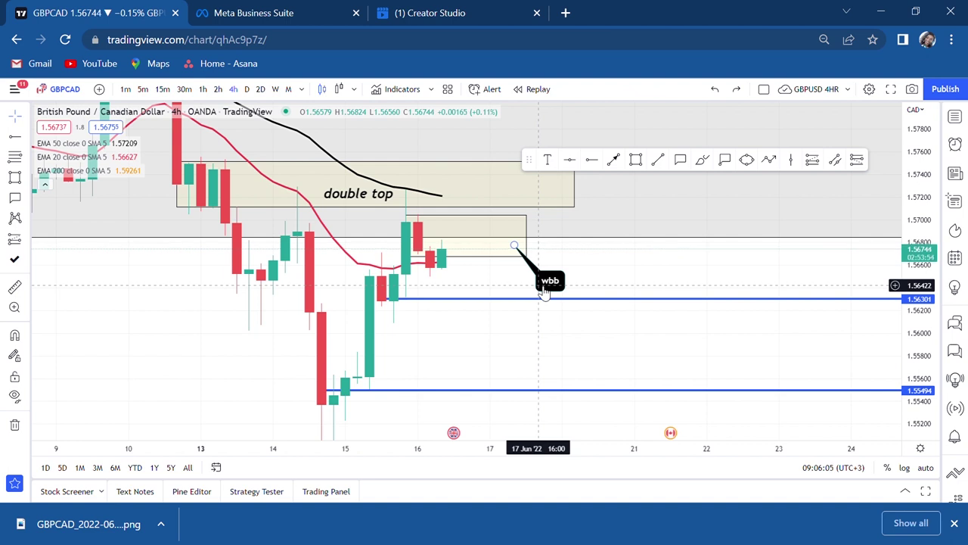
left_click_drag(501, 300, 627, 296)
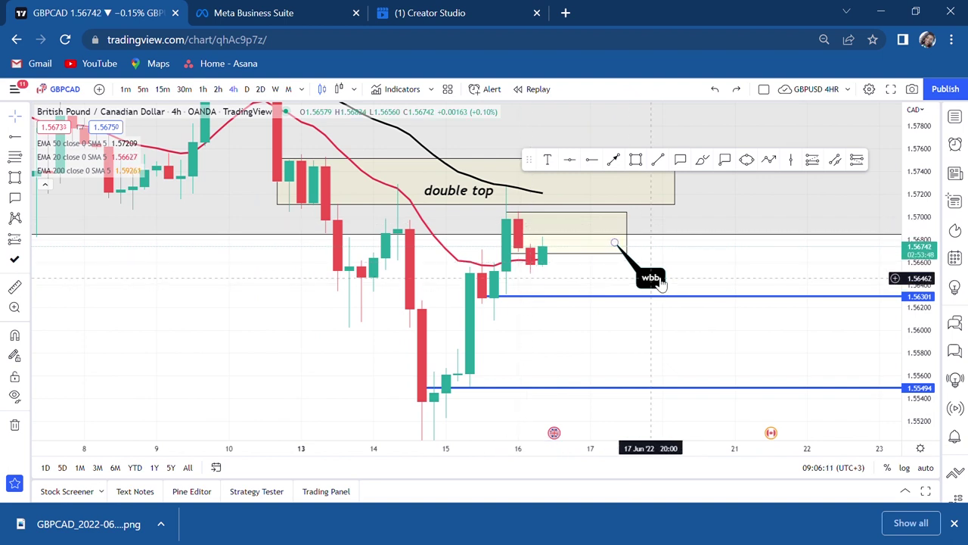
left_click_drag(912, 326, 893, 224)
scroll(744, 253, "up", 2)
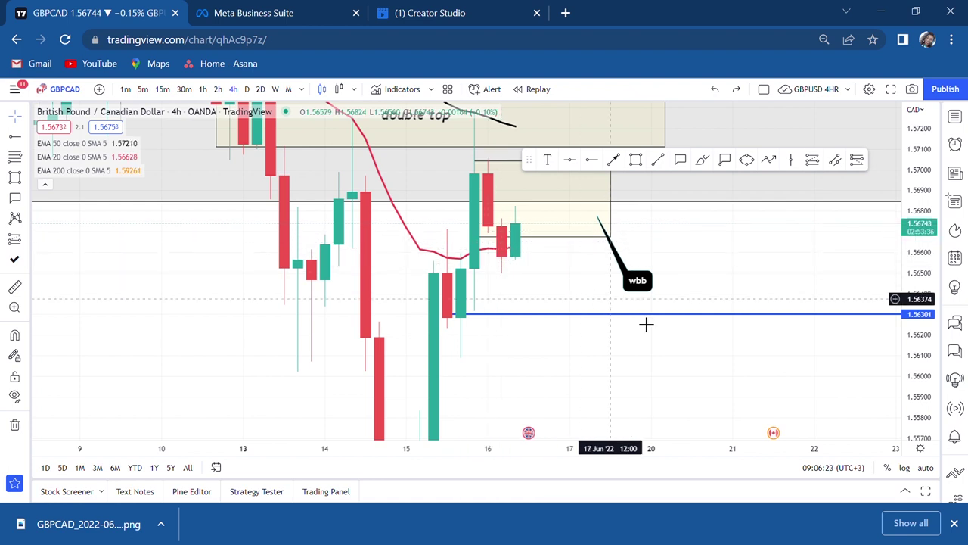
double_click(914, 241)
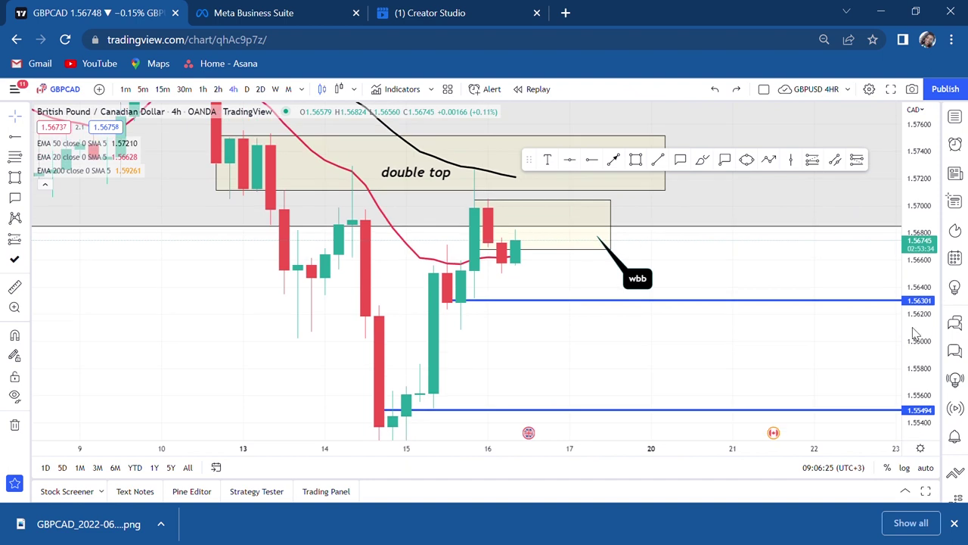
scroll(748, 343, "up", 2)
scroll(749, 345, "down", 2)
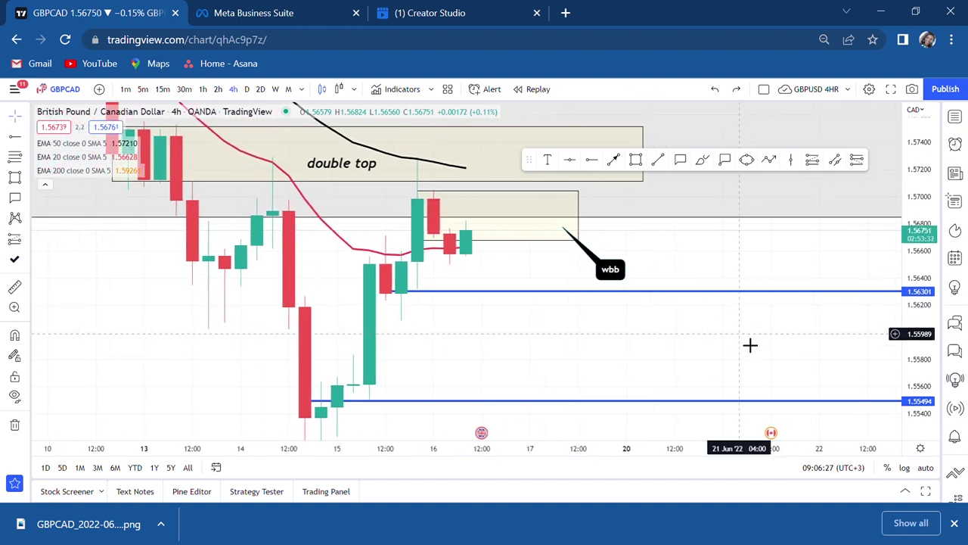
left_click_drag(912, 256, 914, 297)
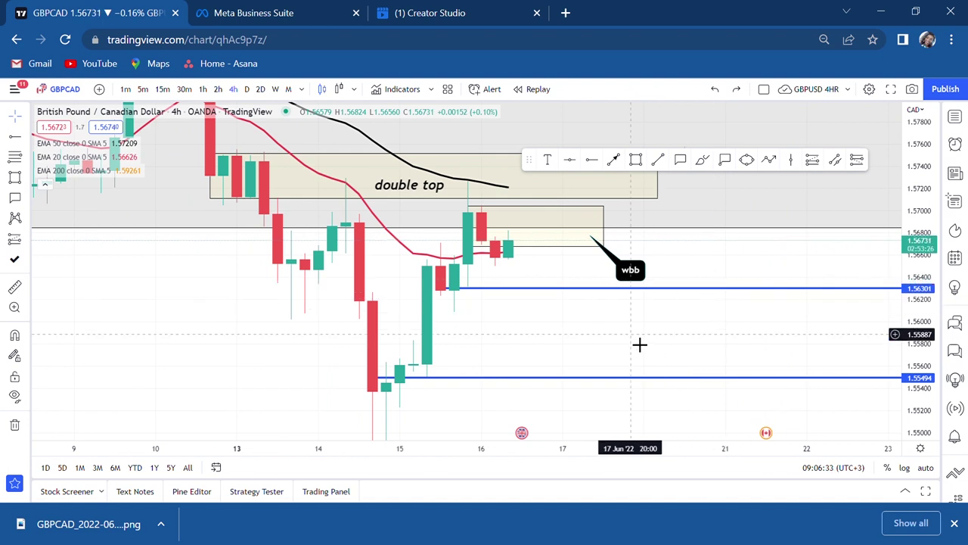
Step: Move the horizontal ray at 1.55494 up to 1.55621, with its start at 13 Jun '22 08:00
left_click_drag(640, 346, 591, 311)
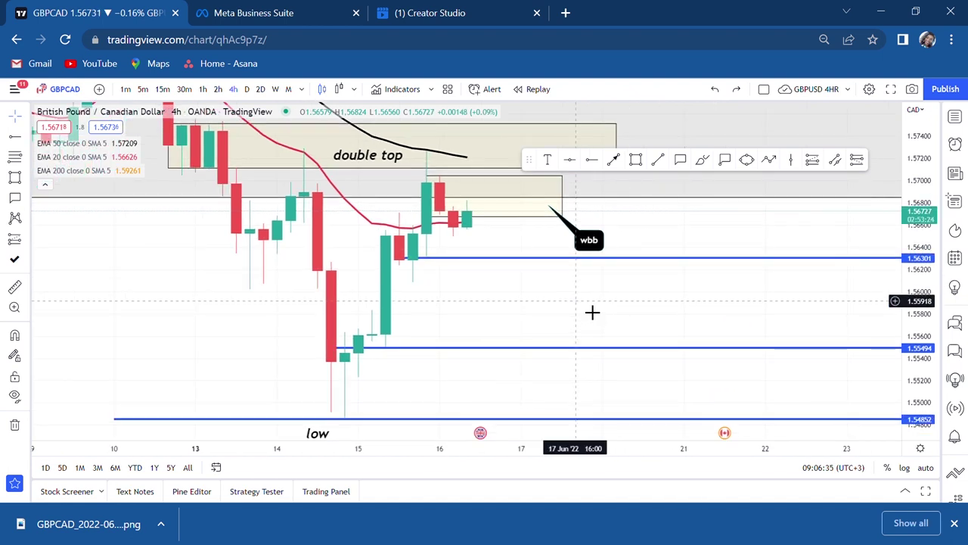
left_click_drag(560, 349, 449, 345)
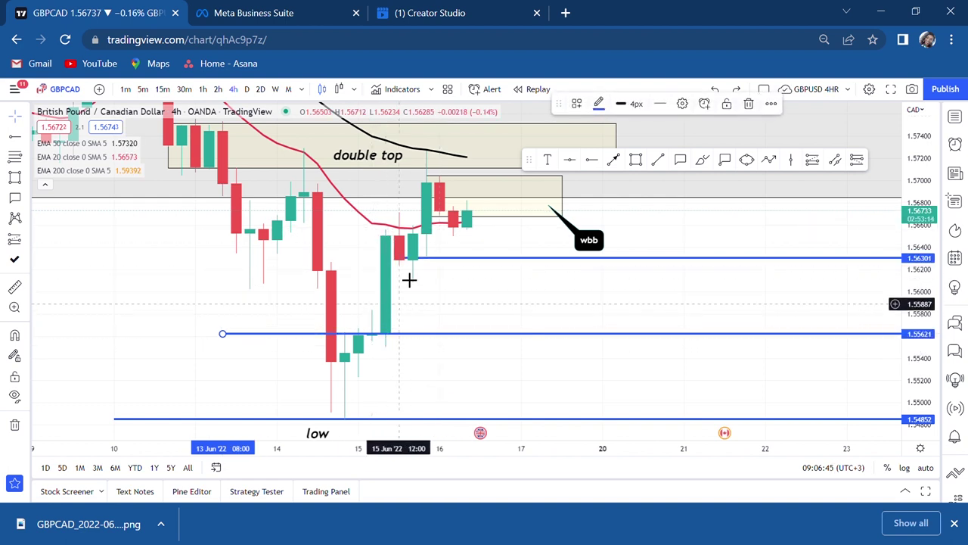
Step: On the 1-hour chart, draw a rectangle around the 1.55621 ray from 15 Jun '22 01:00 at 1.55746 to 16 Jun 19:00 at about 1.5549
left_click(206, 89)
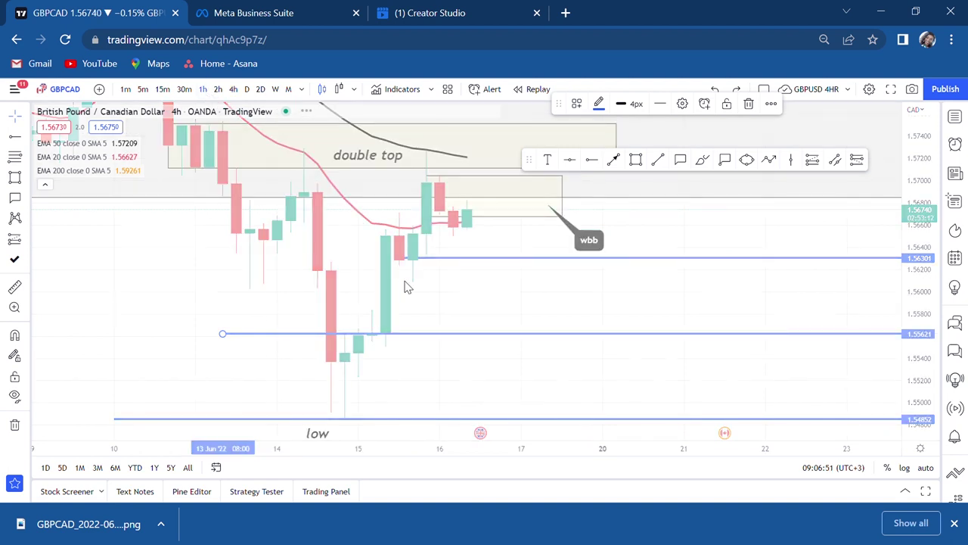
left_click_drag(327, 320, 625, 328)
left_click_drag(923, 390, 903, 296)
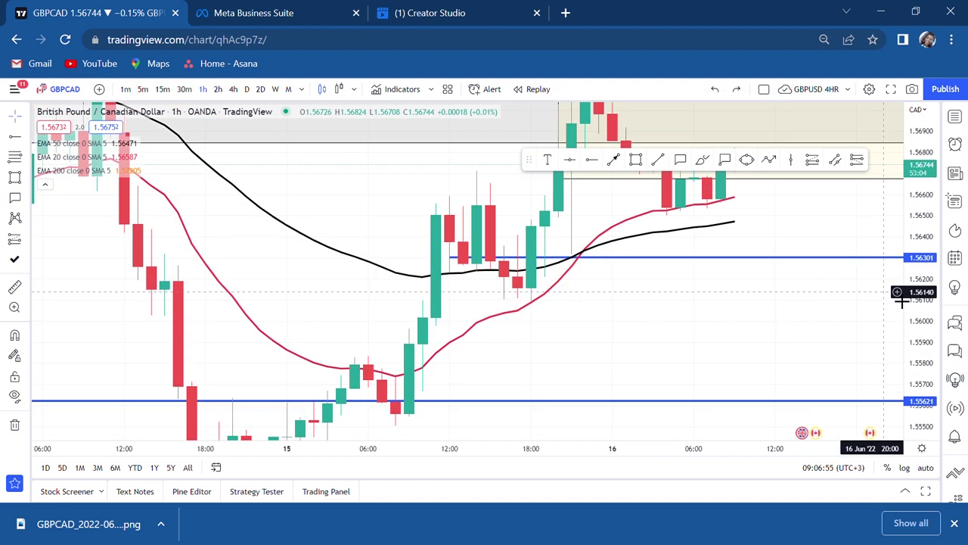
scroll(739, 335, "down", 1)
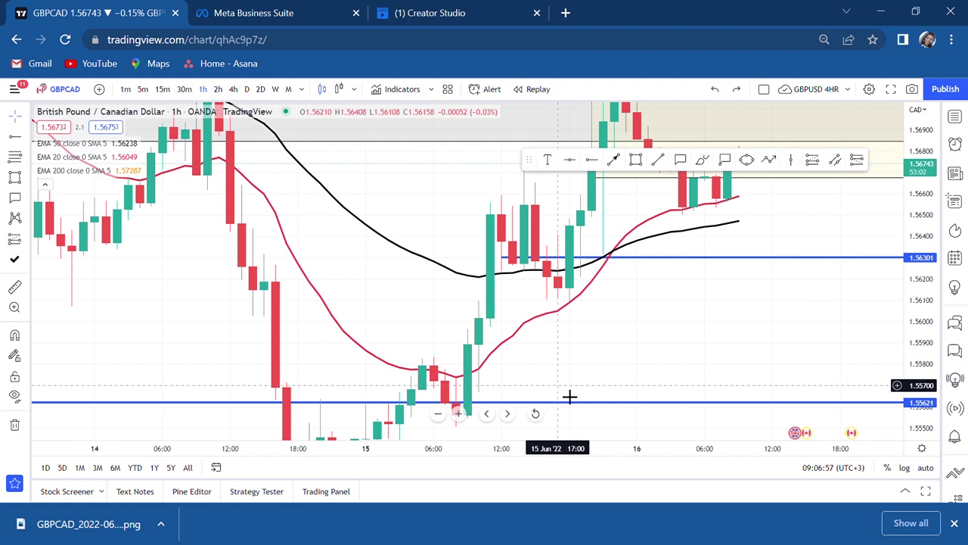
mouse_move(568, 396)
left_mouse_down()
mouse_move(540, 298)
mouse_move(517, 277)
left_mouse_up()
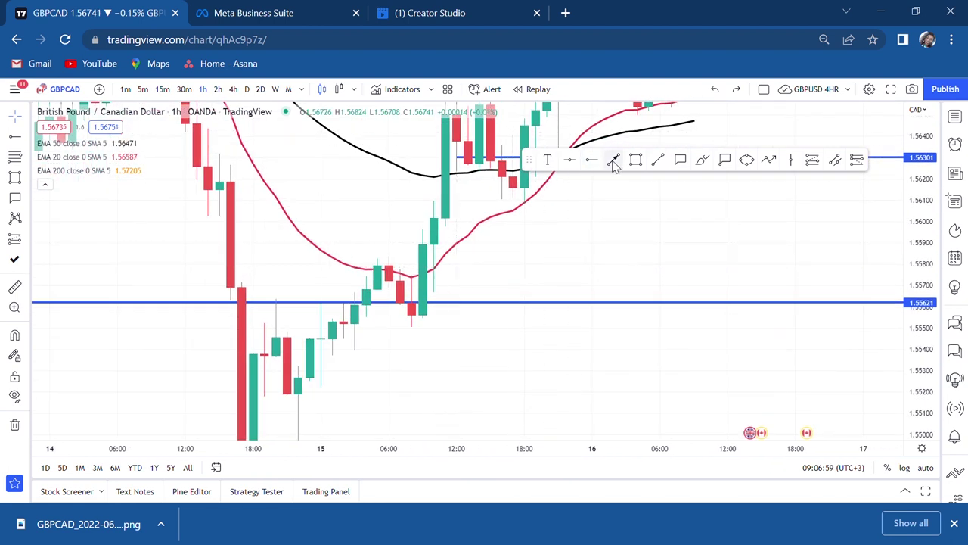
left_click(636, 161)
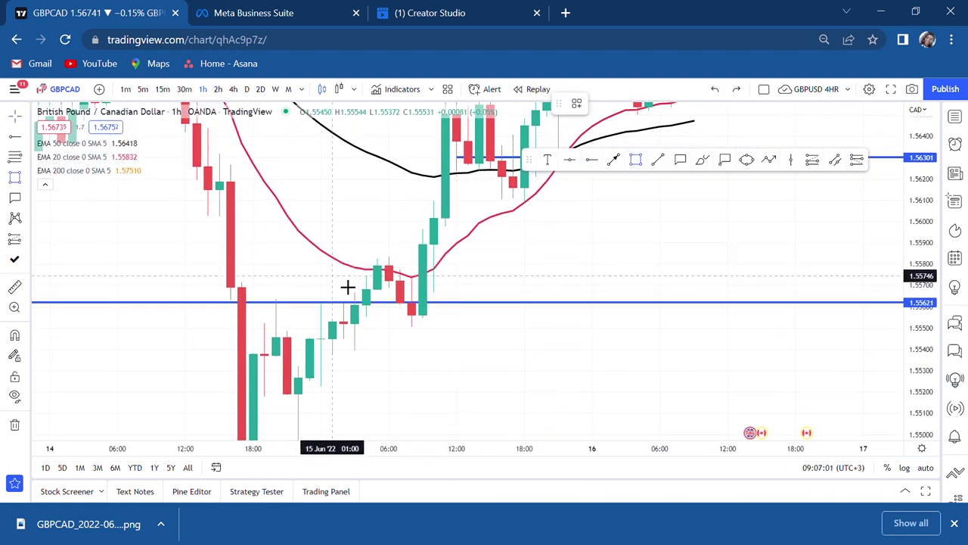
left_click(816, 338)
left_click(817, 340)
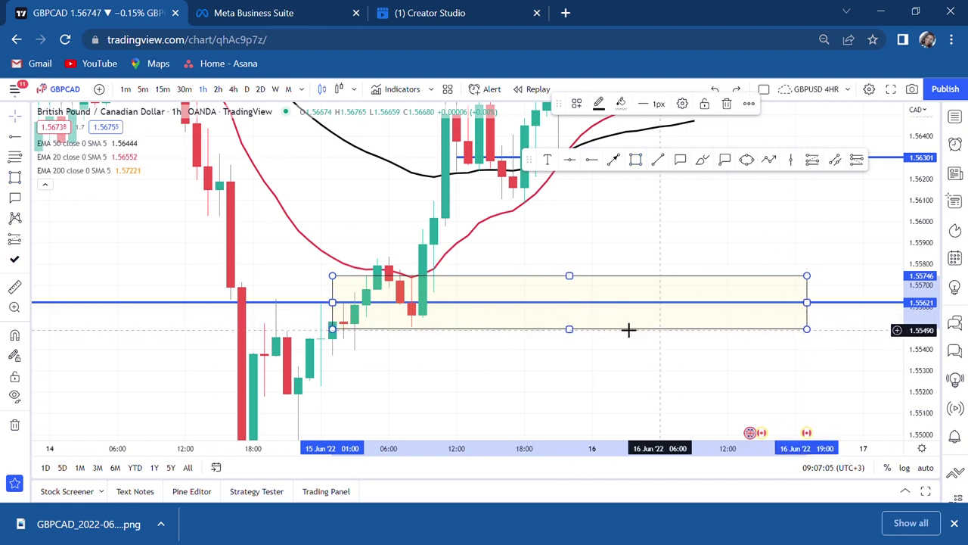
left_click(595, 271)
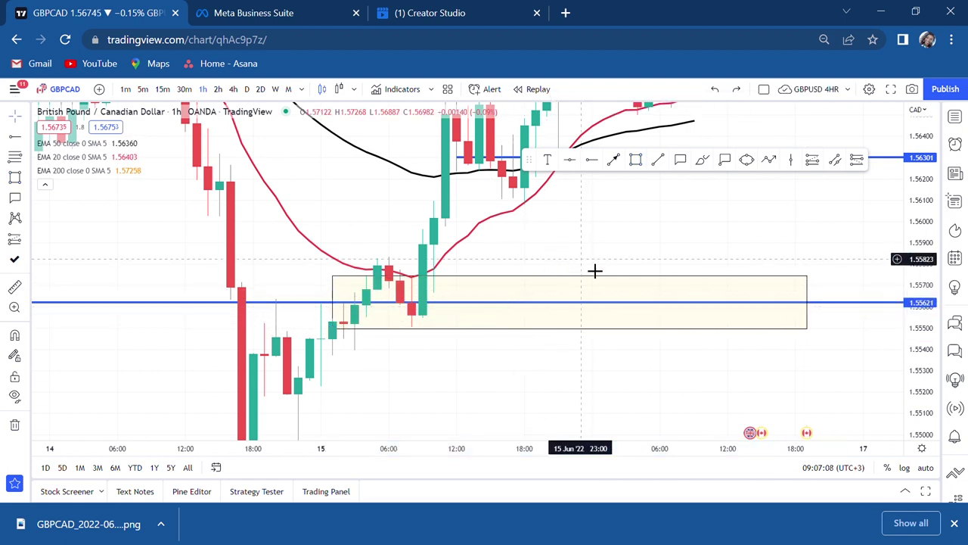
Step: Return to the 4-hour chart and extend the rectangle around the 1.55621 ray to 21 Jun '22 04:00
left_click(234, 89)
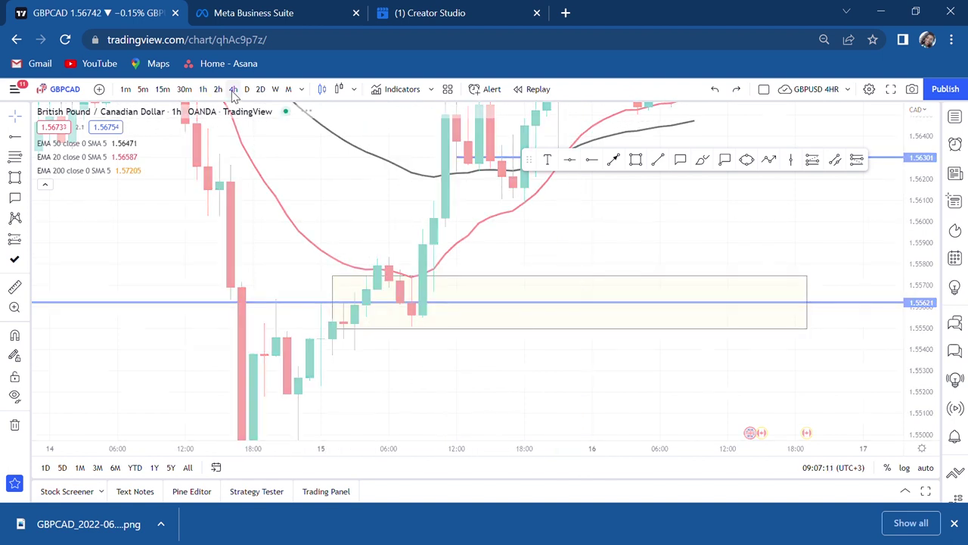
scroll(466, 276, "up", 3)
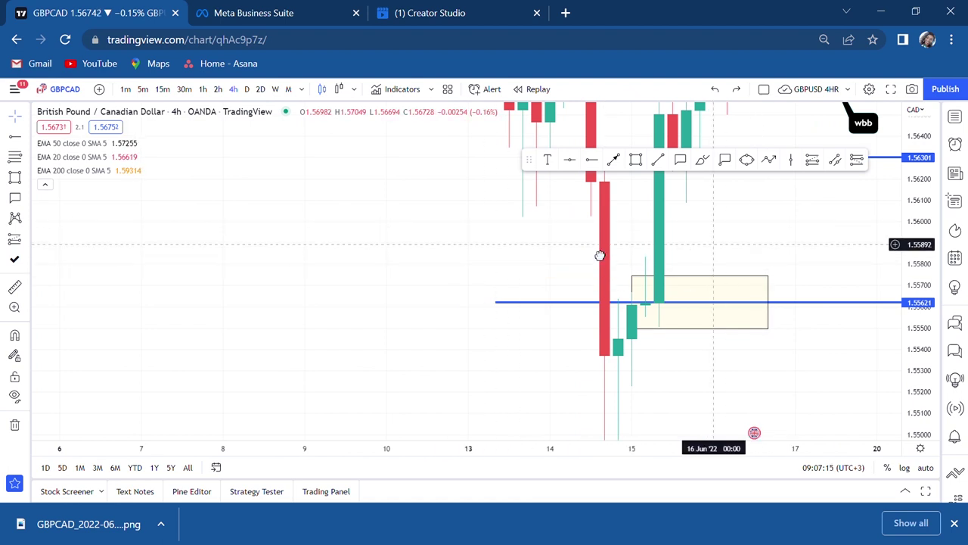
left_click_drag(601, 255, 342, 248)
left_click_drag(923, 205, 897, 327)
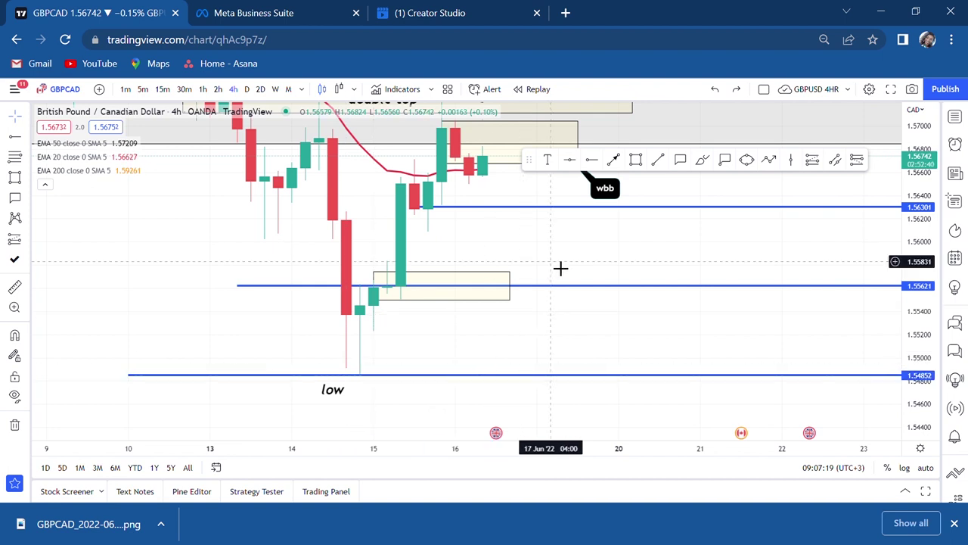
left_click_drag(555, 300, 708, 336)
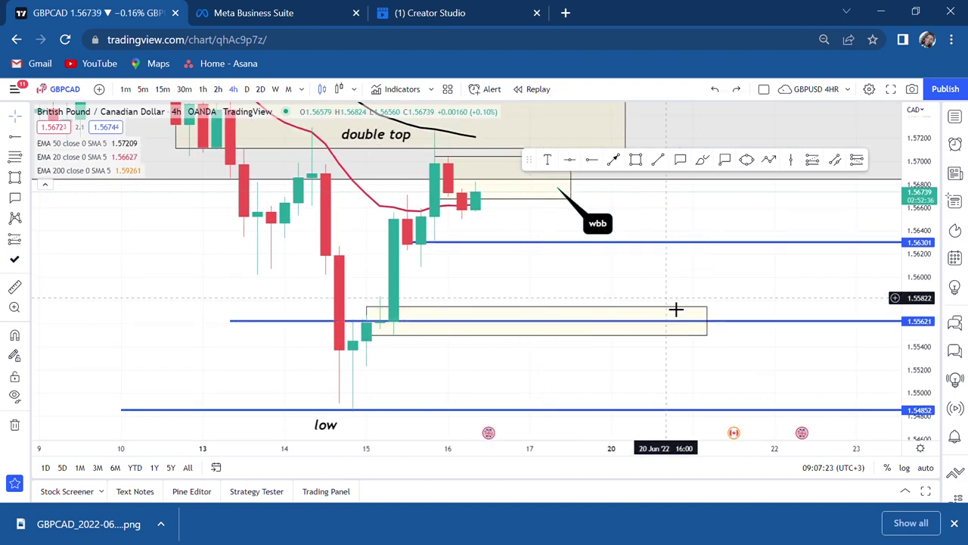
left_click_drag(676, 309, 663, 341)
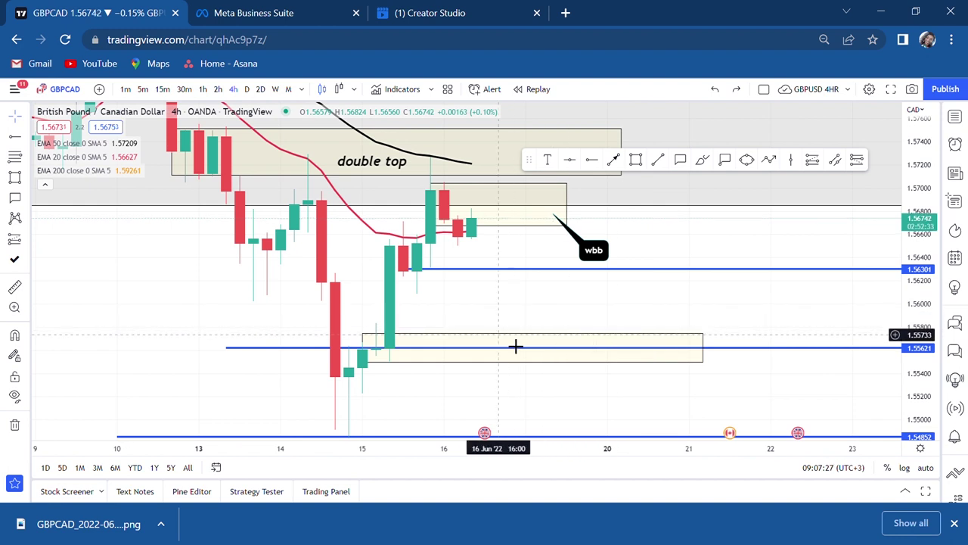
left_click_drag(513, 348, 510, 355)
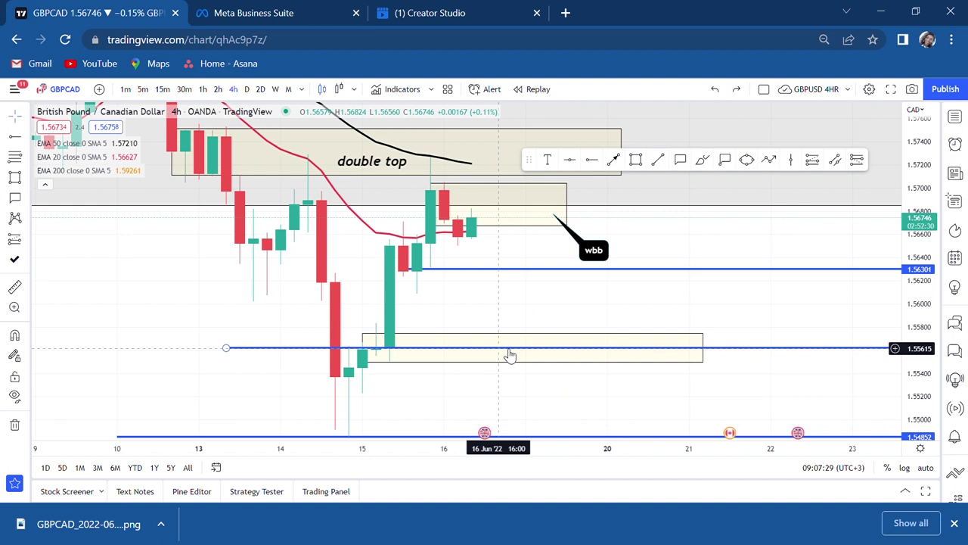
key("ctrl+z")
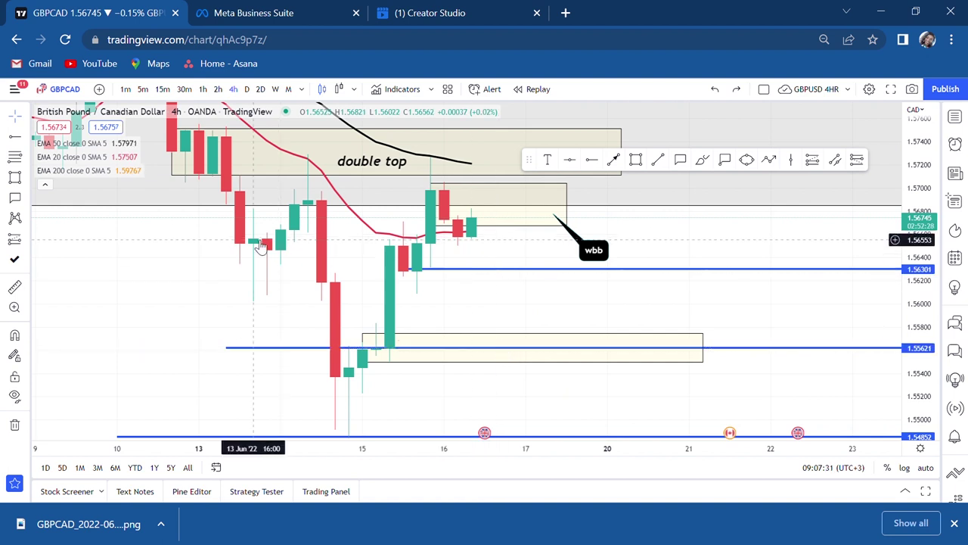
Step: Place a short position at 16 Jun '22 08:00 with entry 1.56597, target 1.55635 and stop 1.57357
left_click(26, 240)
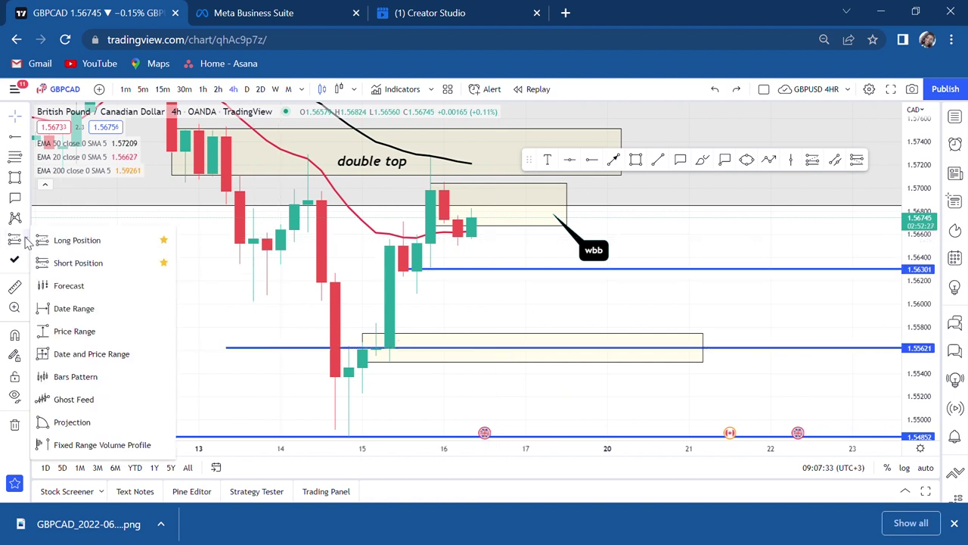
left_click(101, 266)
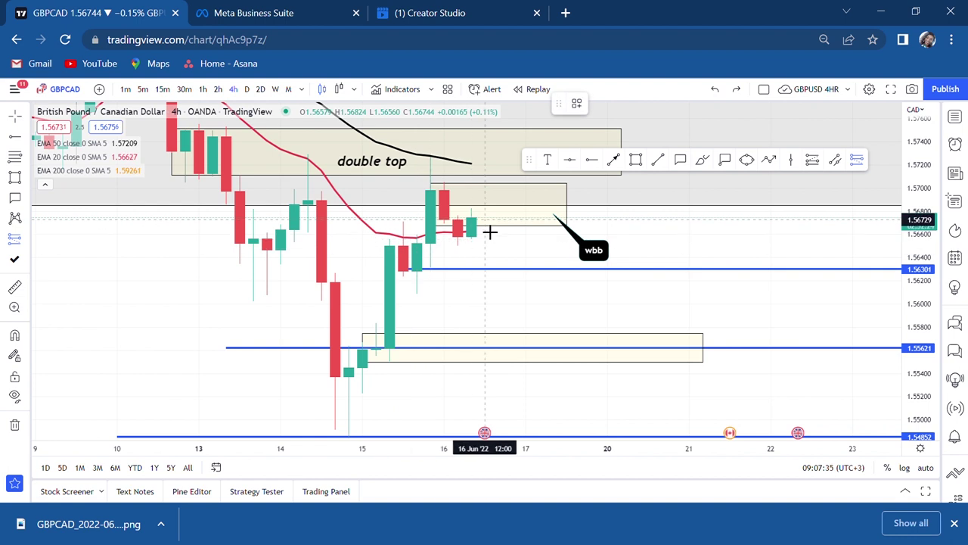
left_click(477, 246)
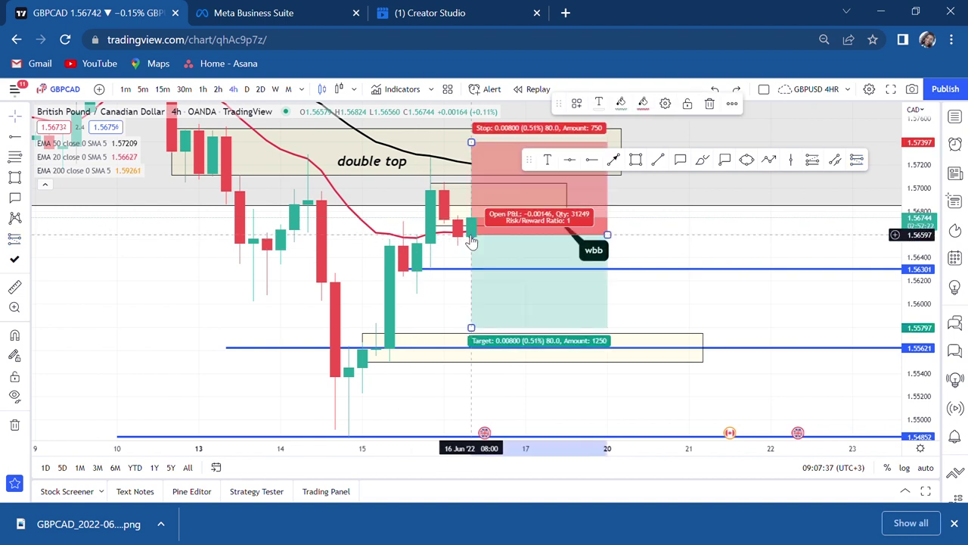
left_click_drag(477, 338, 476, 357)
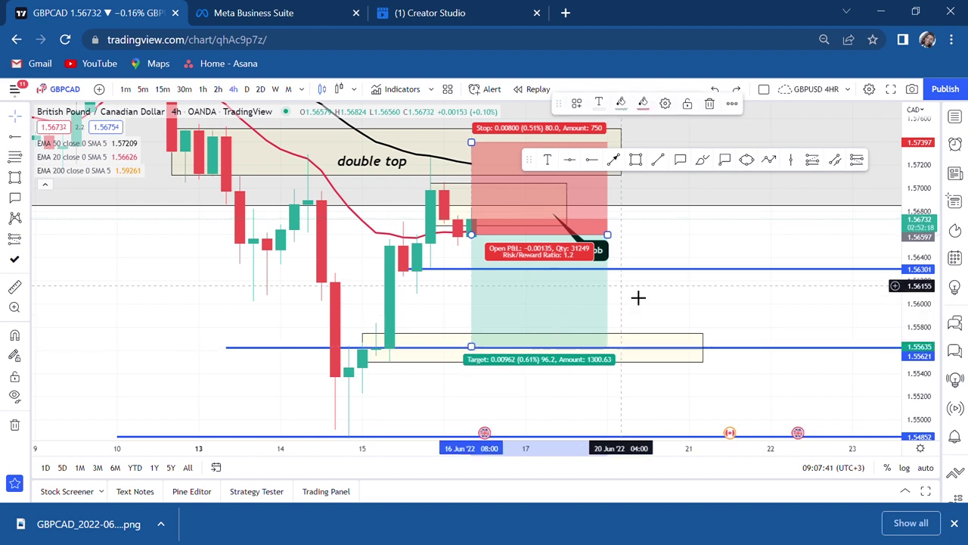
left_click_drag(646, 333, 673, 386)
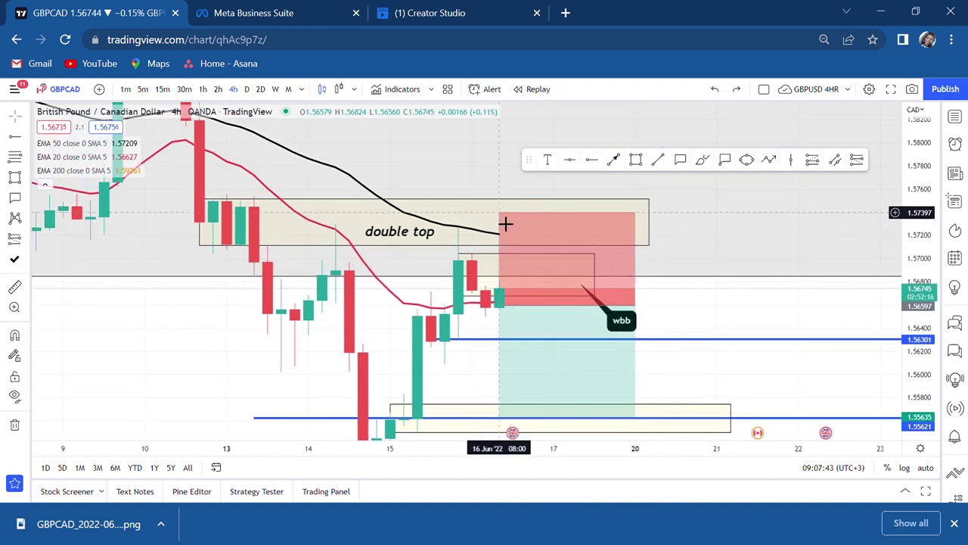
left_click_drag(504, 212, 490, 225)
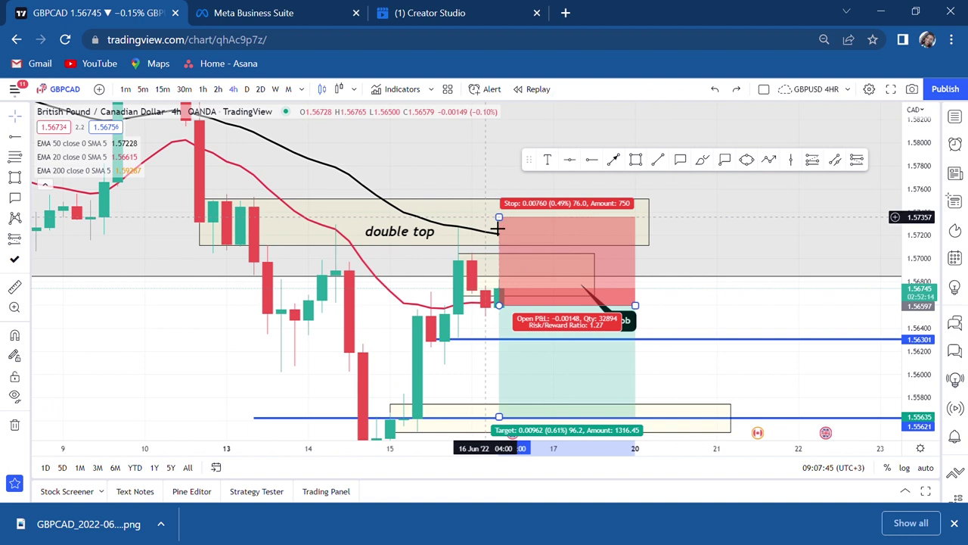
left_click_drag(735, 335, 733, 257)
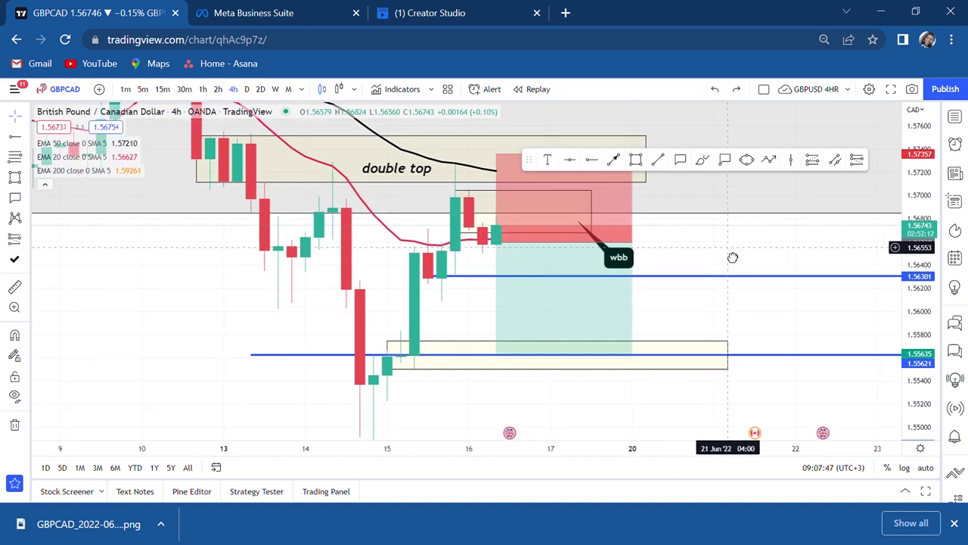
scroll(734, 260, "left", 5)
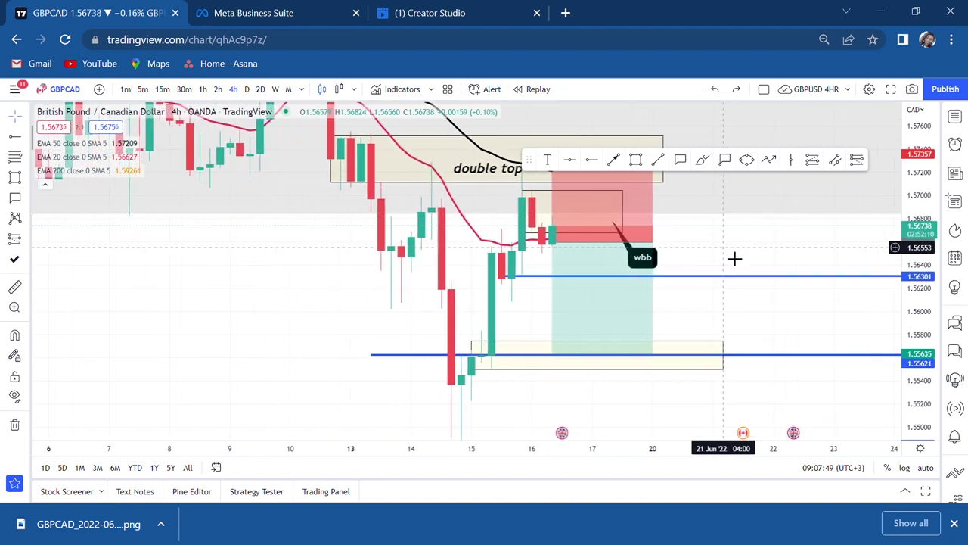
scroll(743, 264, "right", 5)
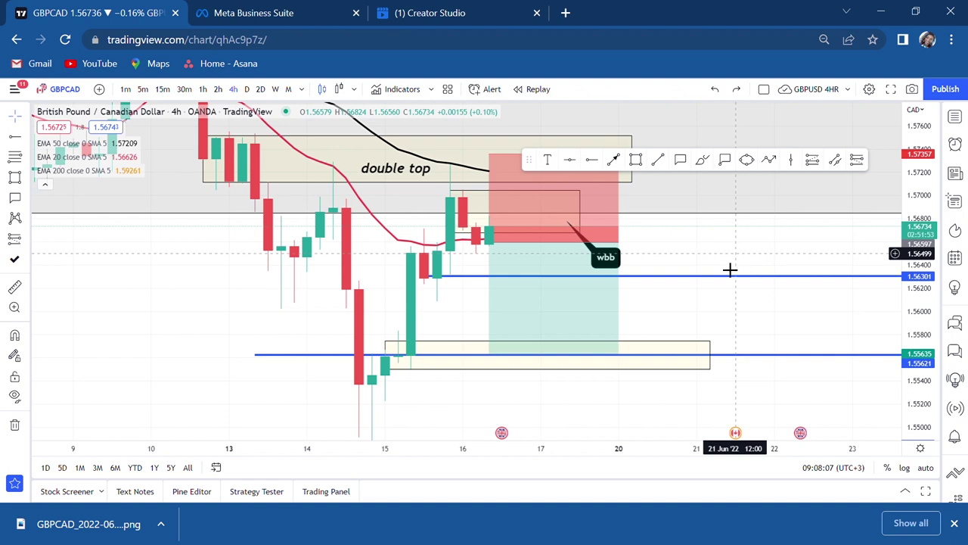
left_click_drag(674, 136, 656, 176)
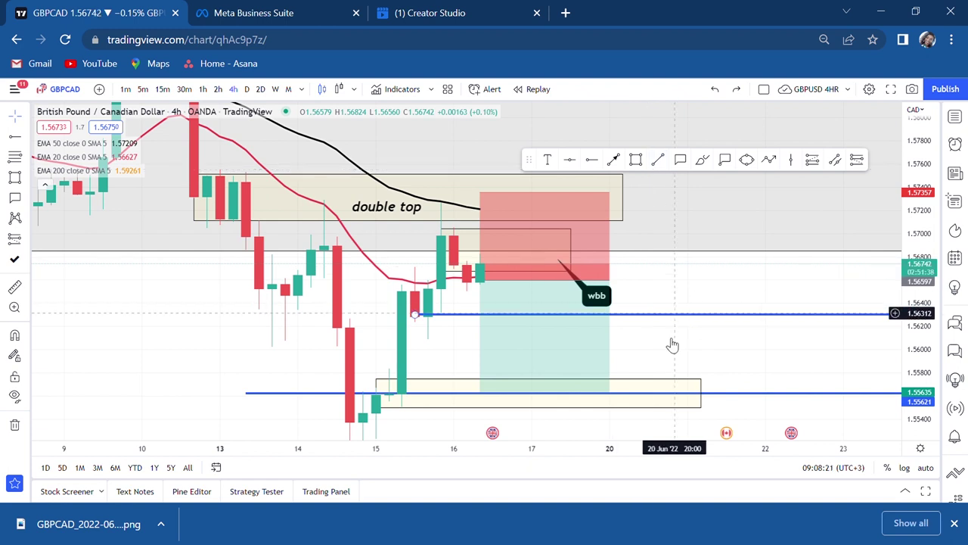
left_click(615, 395)
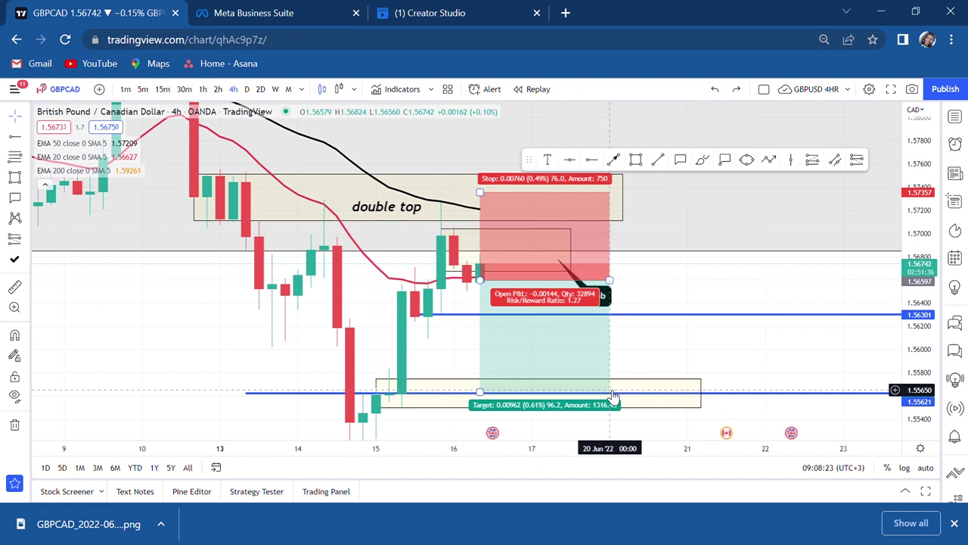
left_click(692, 356)
left_click_drag(686, 348, 668, 326)
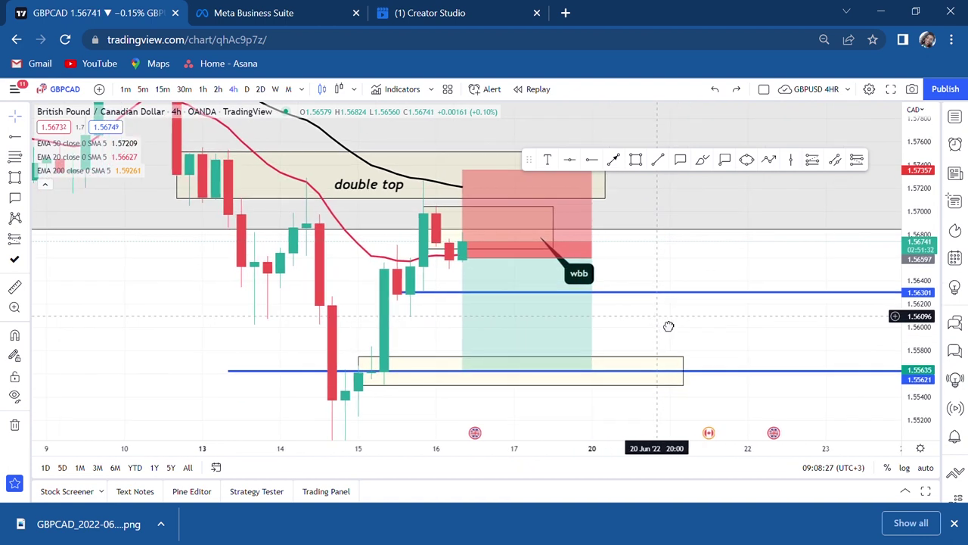